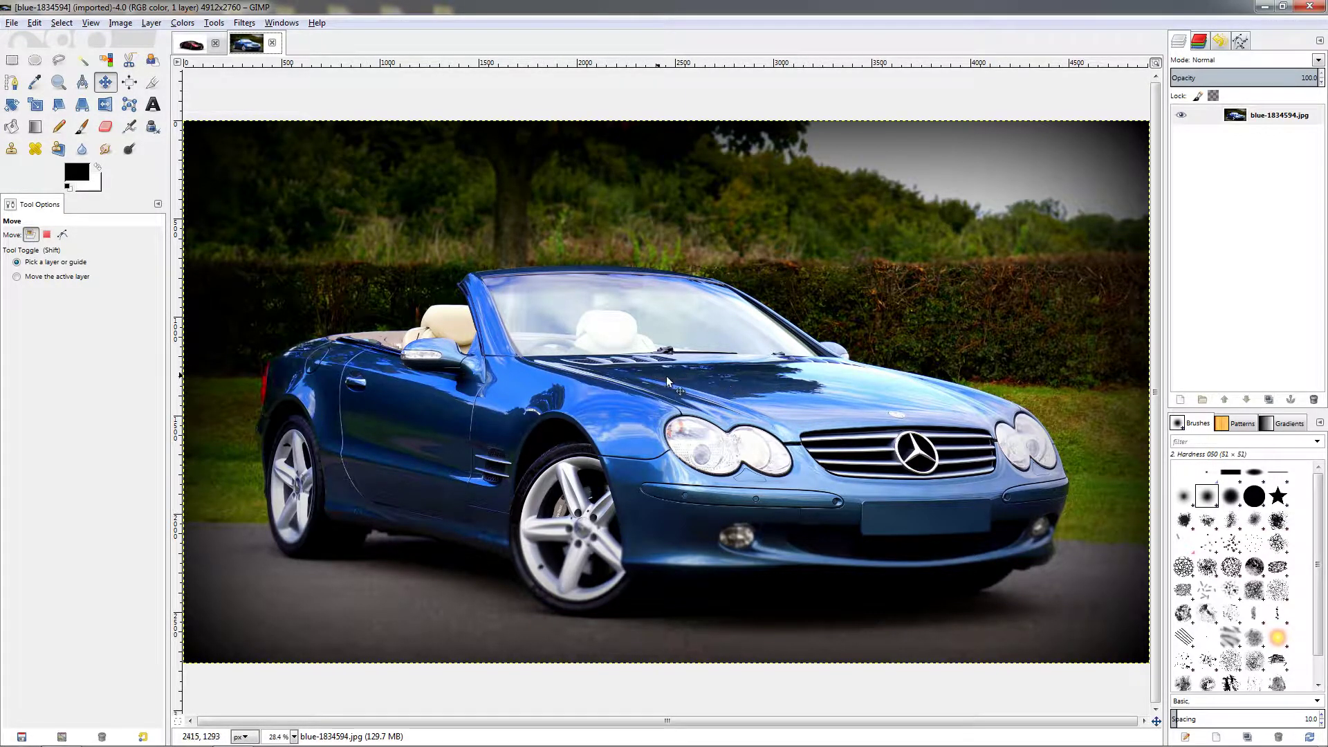
Switch to car-49278.jpg and duplicate its photo layer as 'car-49278.jpg copy'
{"action": "left_click", "coordinate": [191, 43]}
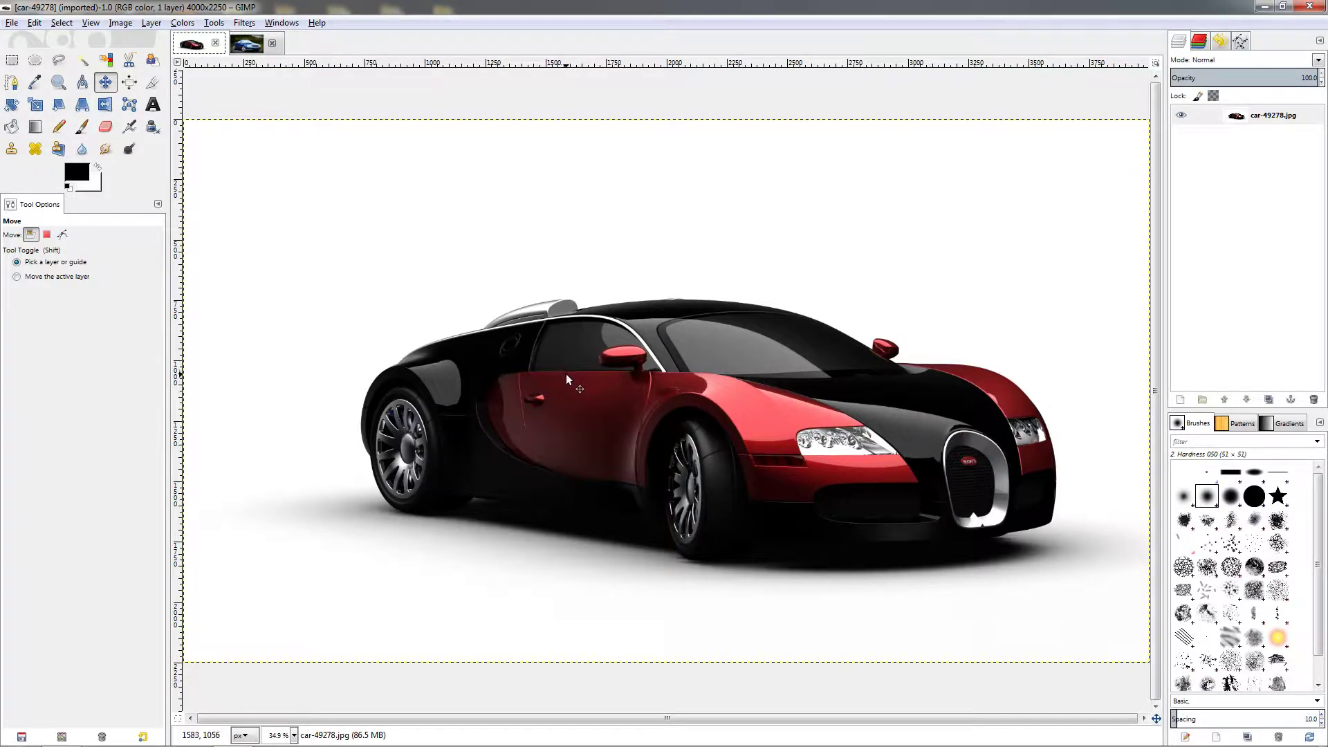
{"action": "left_click", "coordinate": [248, 44]}
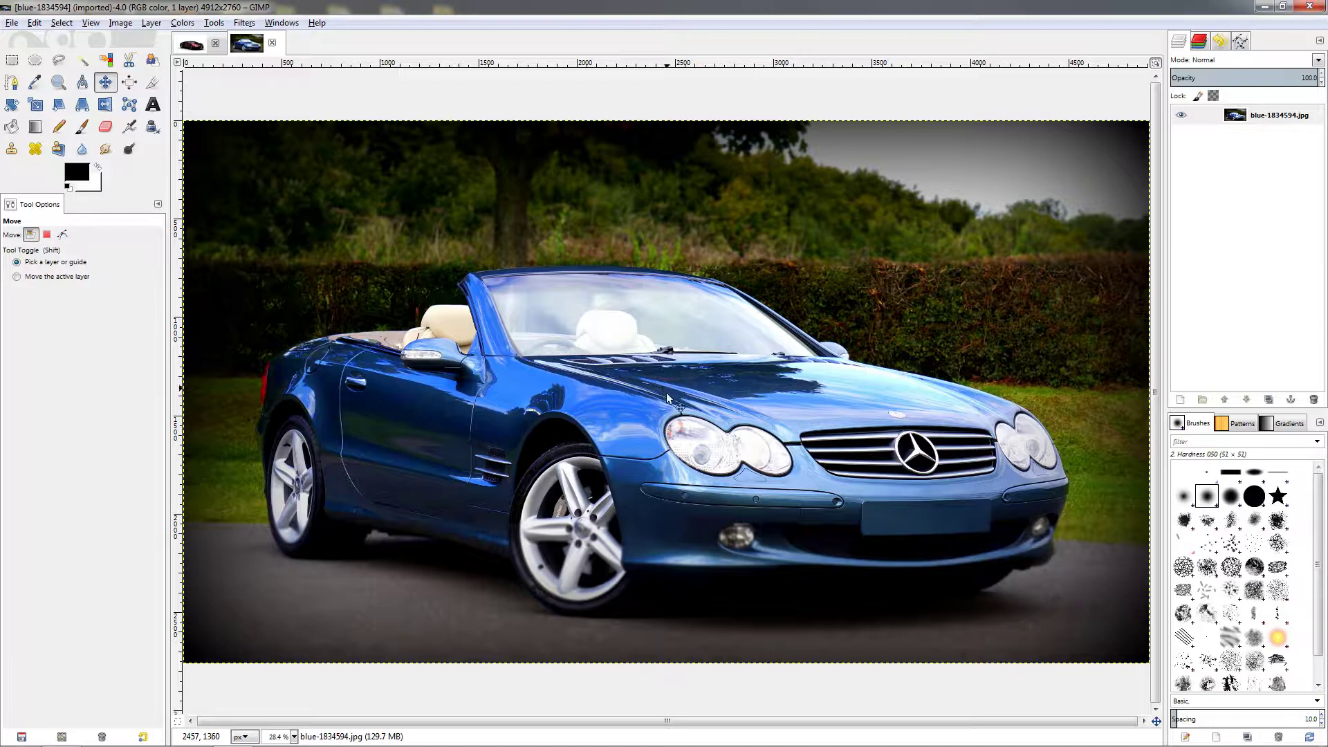
{"action": "left_click", "coordinate": [192, 46]}
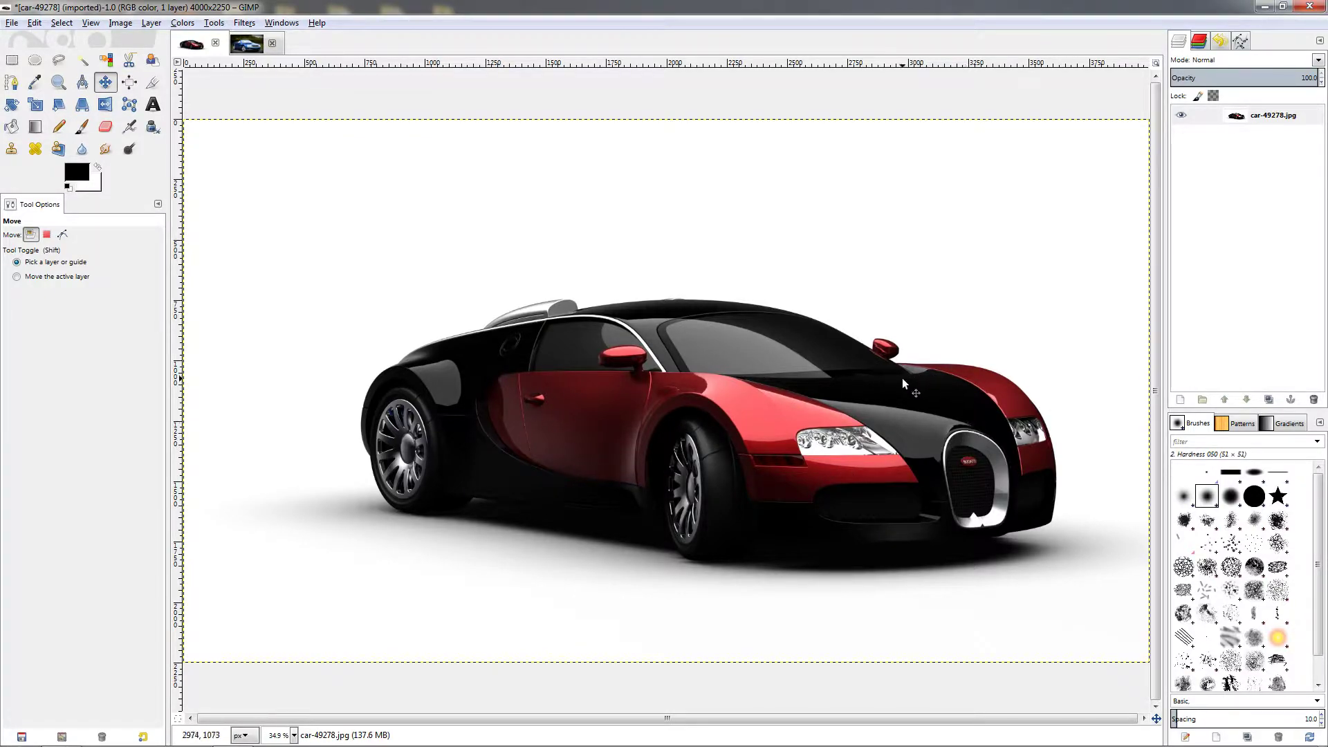
{"action": "left_click", "coordinate": [1266, 114]}
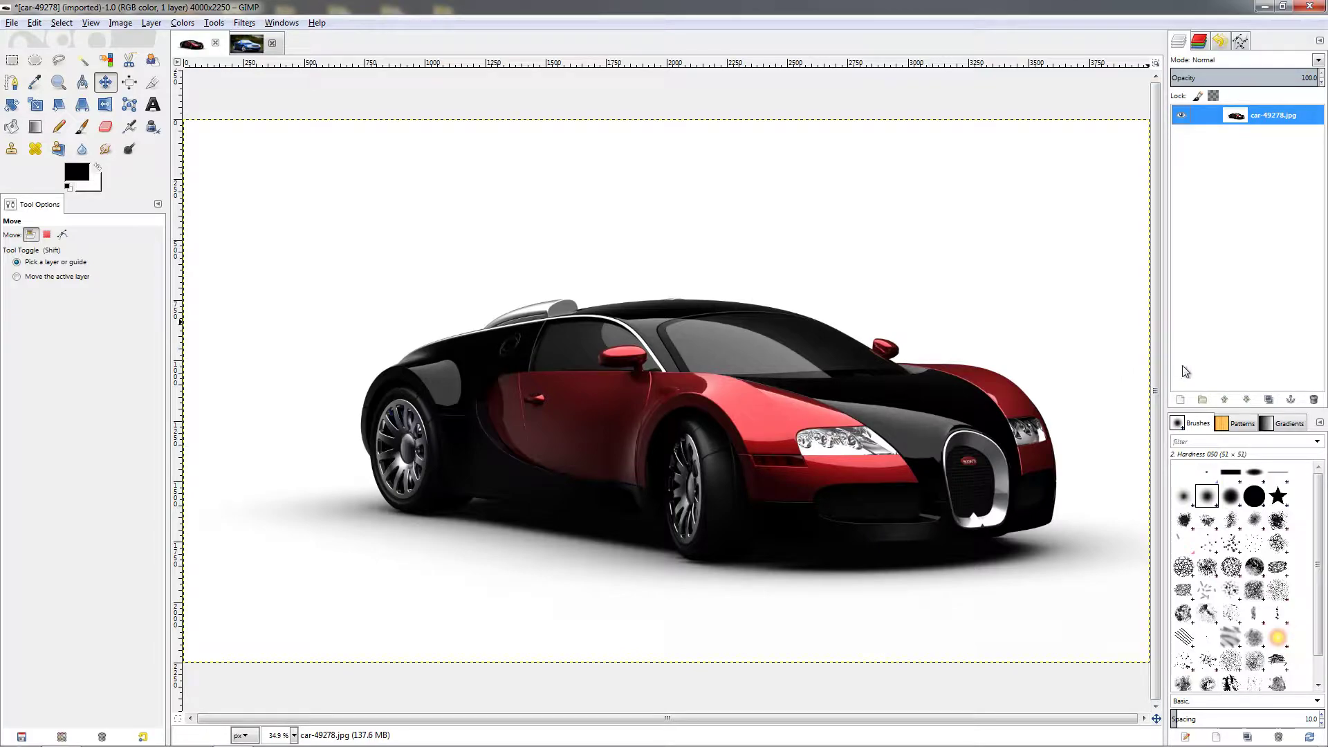
{"action": "left_click", "coordinate": [1270, 403]}
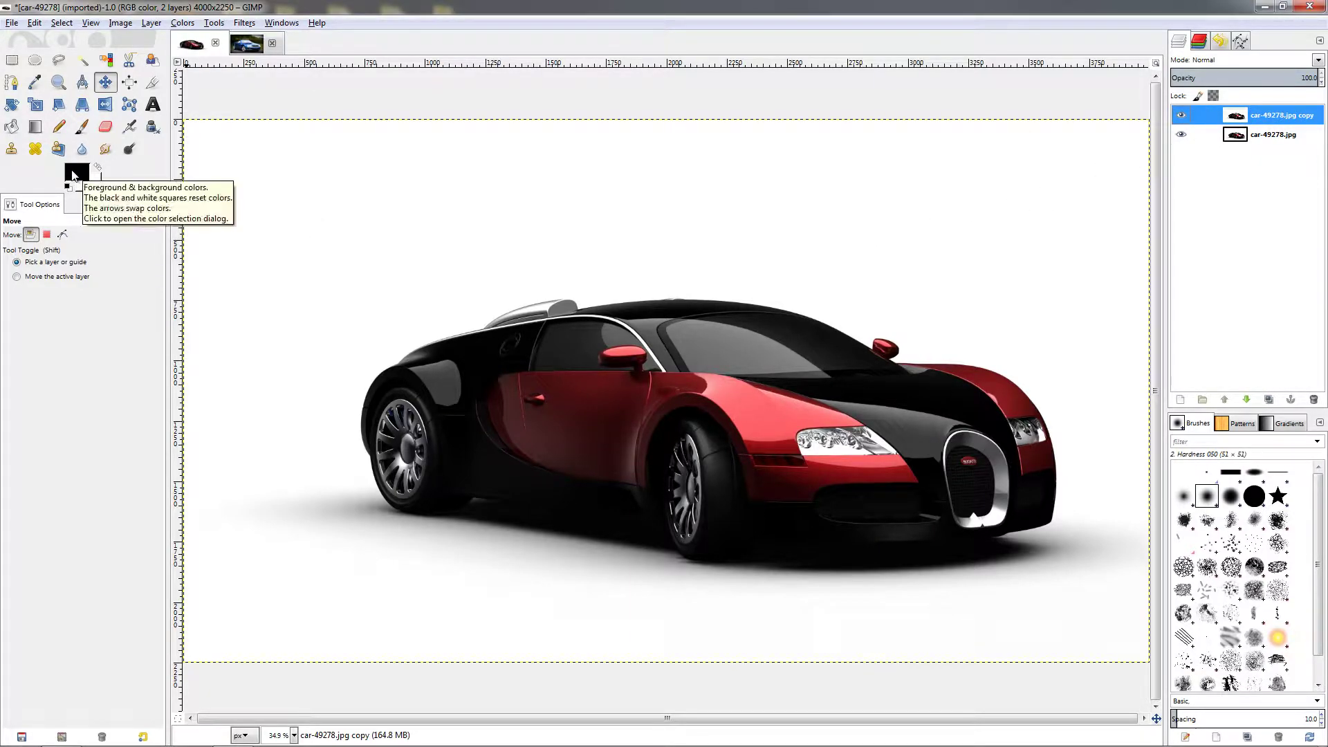
Pick ffd777 from the colour history as the foreground colour and confirm it
{"action": "left_click", "coordinate": [72, 174]}
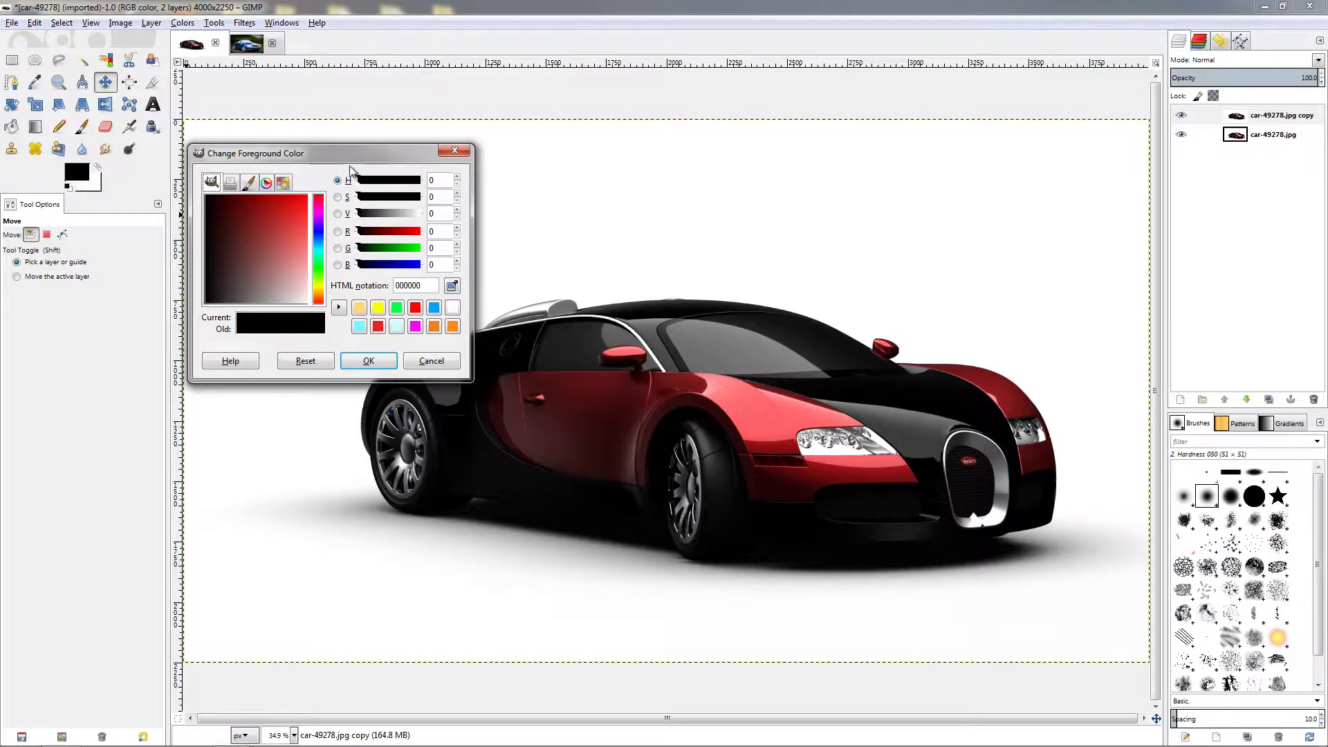
{"action": "left_click_drag", "start_coordinate": [329, 155], "coordinate": [328, 153]}
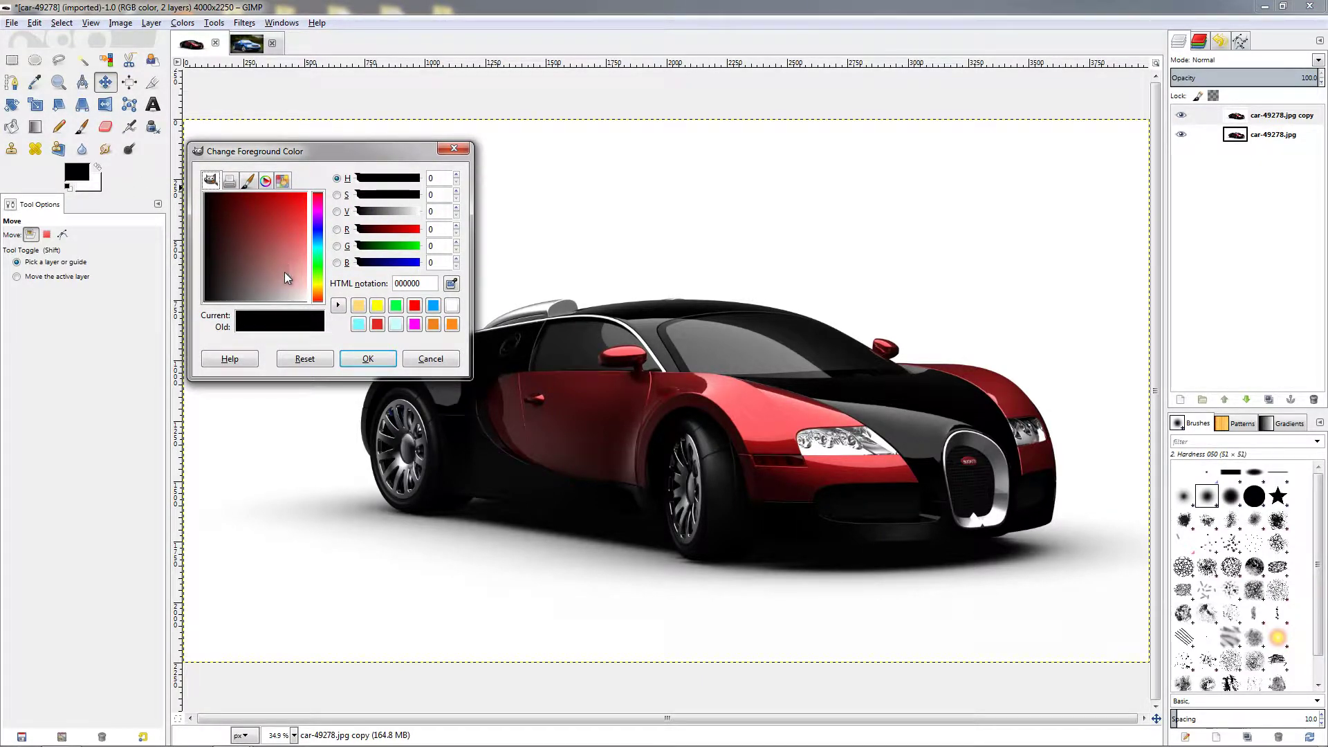
{"action": "left_click", "coordinate": [359, 306]}
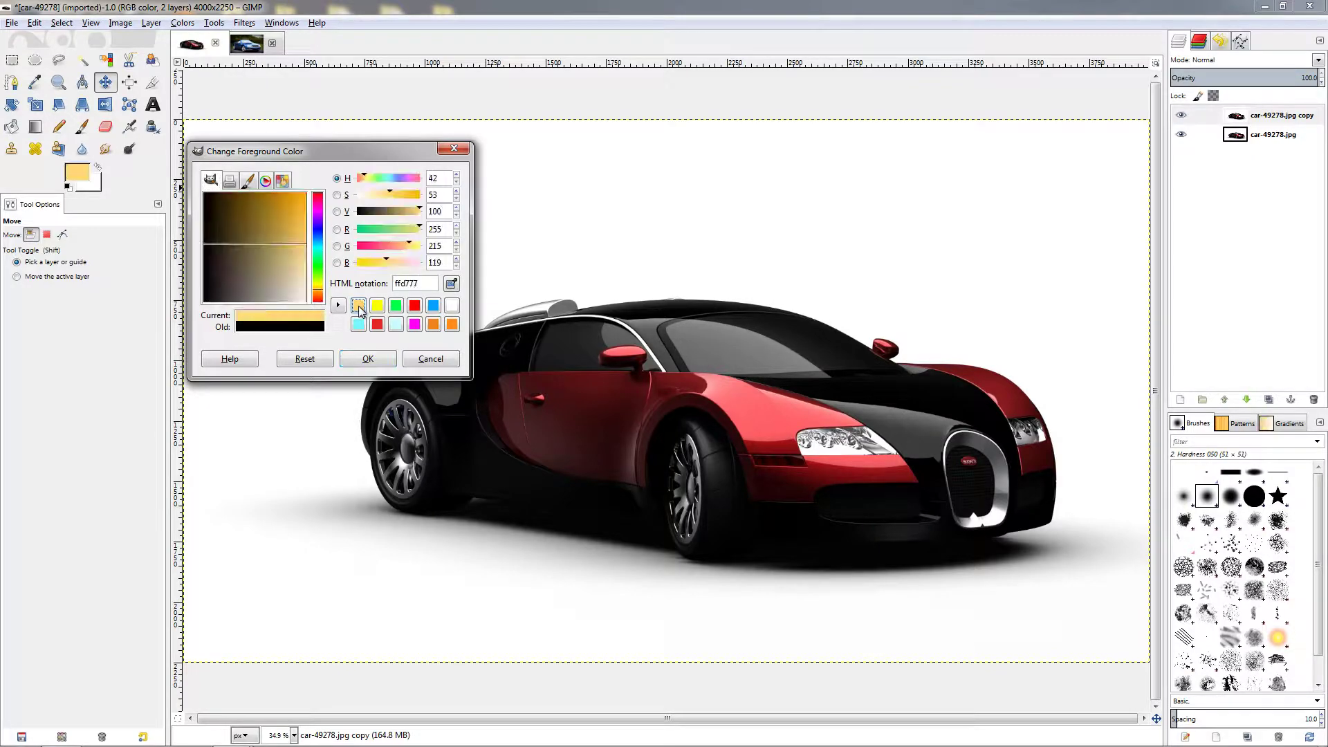
{"action": "double_click", "coordinate": [399, 285]}
{"action": "left_click", "coordinate": [368, 358]}
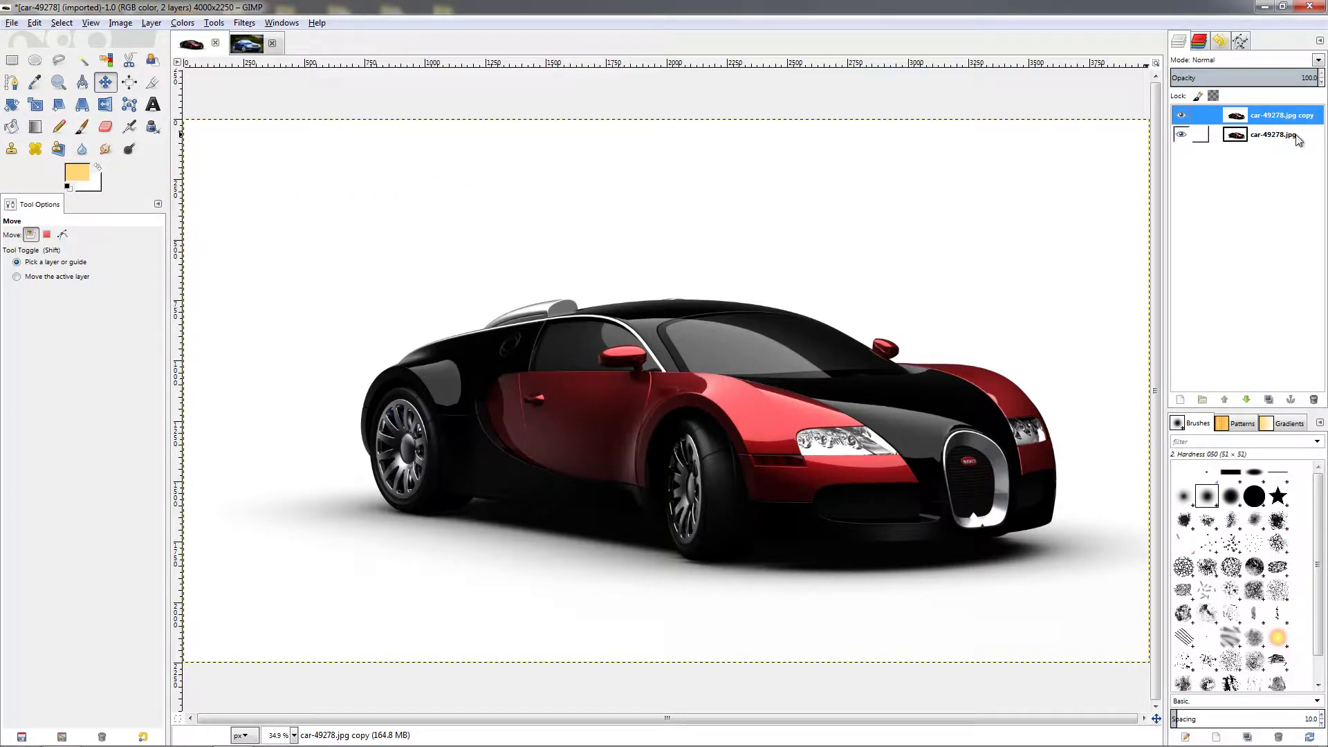
Fill the sports car's copy layer with pale yellow ffd777 and set its mode to Hue
{"action": "left_click", "coordinate": [1243, 123]}
{"action": "left_click", "coordinate": [34, 22]}
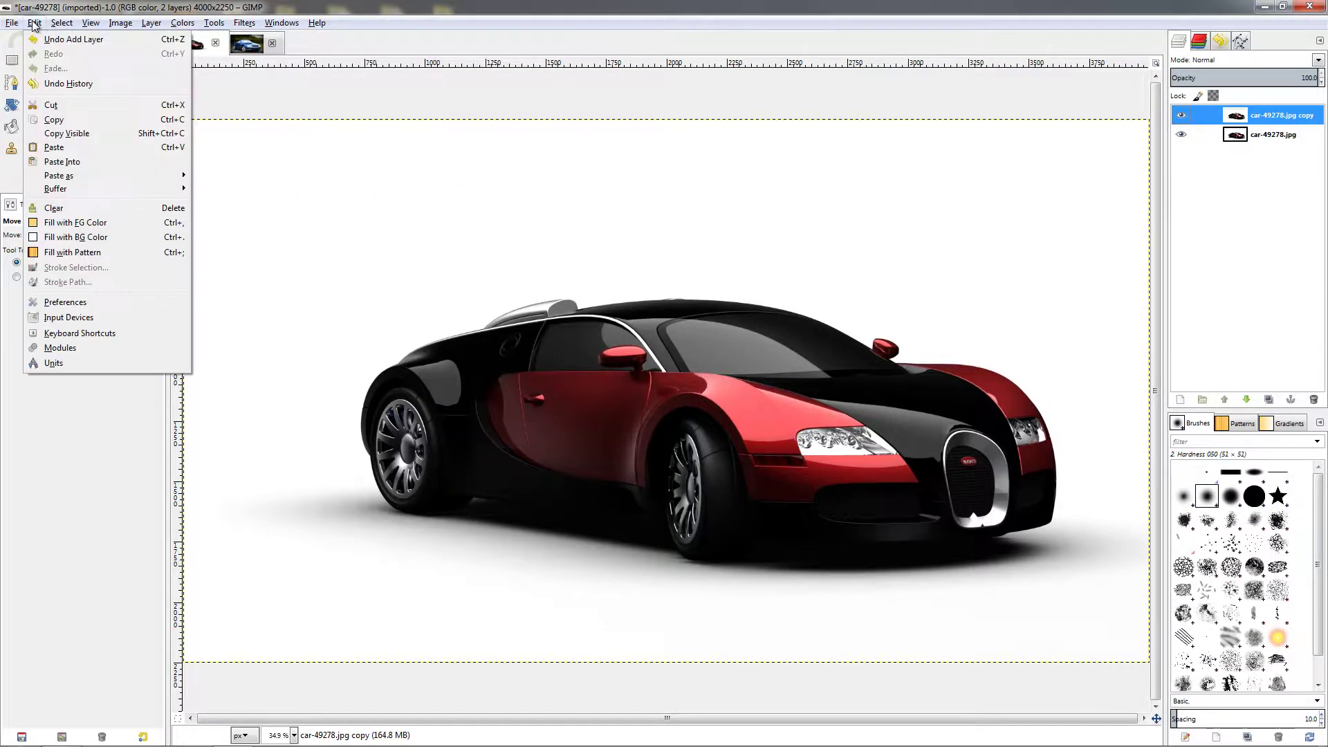
{"action": "left_click", "coordinate": [76, 222]}
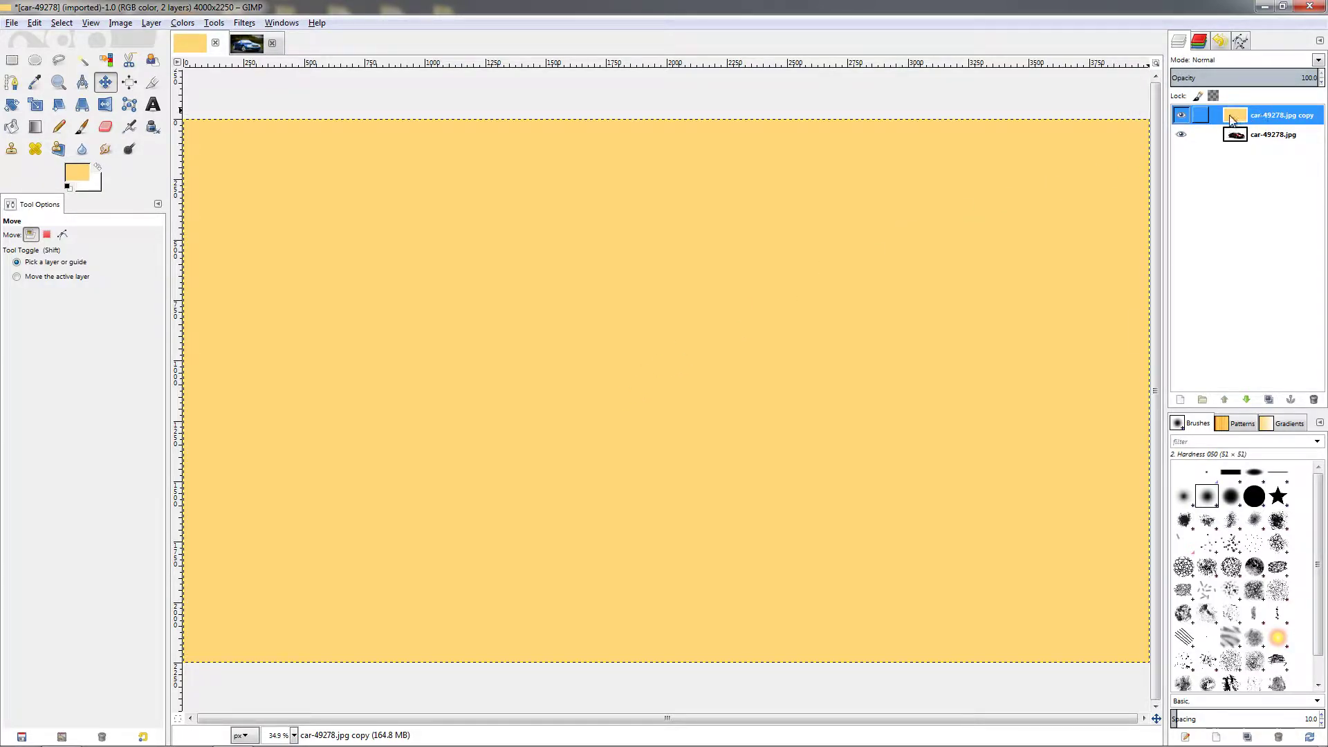
{"action": "left_click", "coordinate": [1251, 55]}
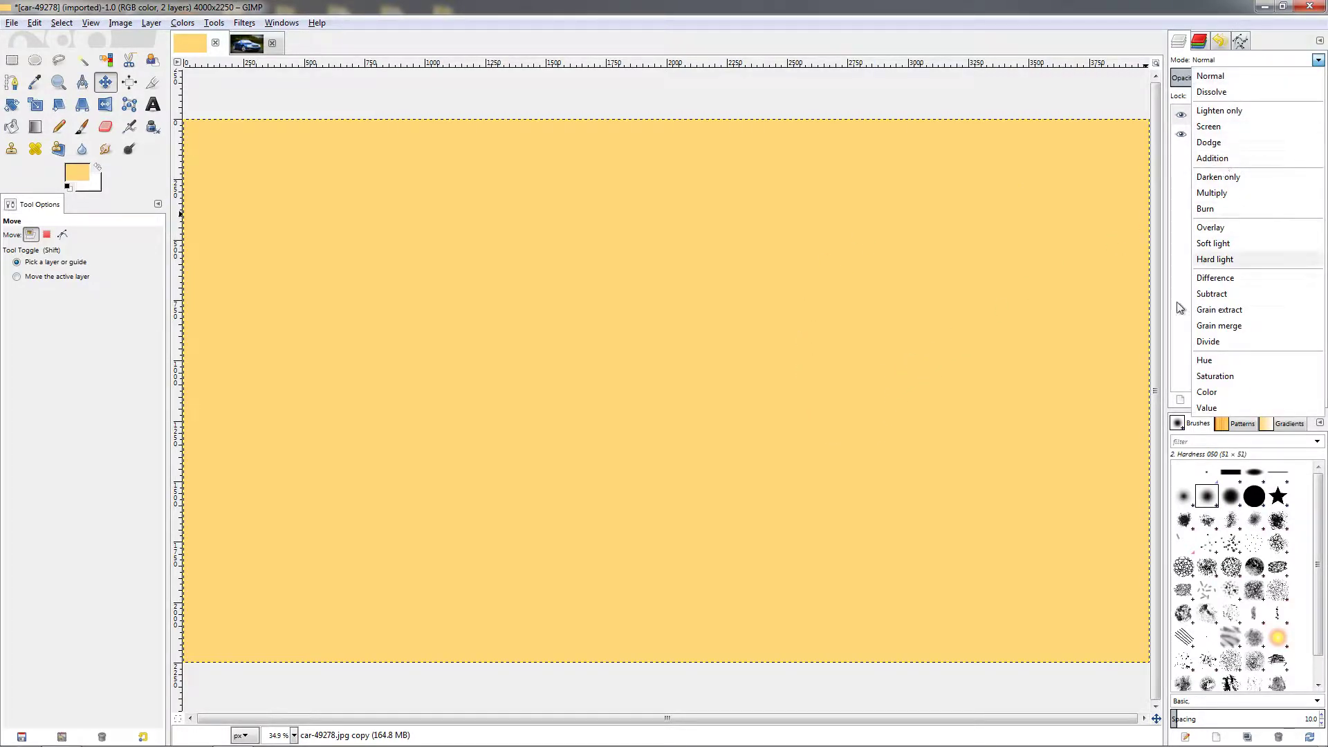
{"action": "left_click", "coordinate": [1218, 359]}
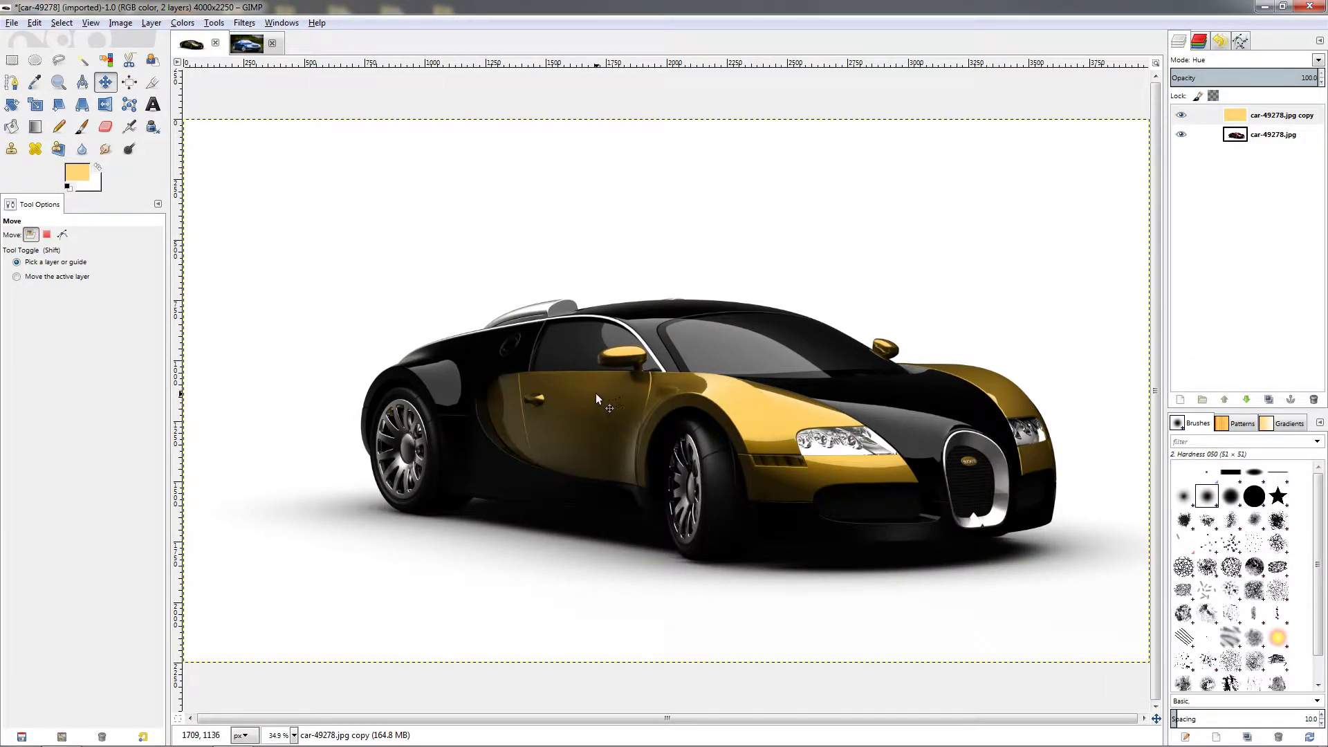
Hide and re-show the gold layer to compare, then return to blue-1834594.jpg
{"action": "left_click", "coordinate": [1180, 117]}
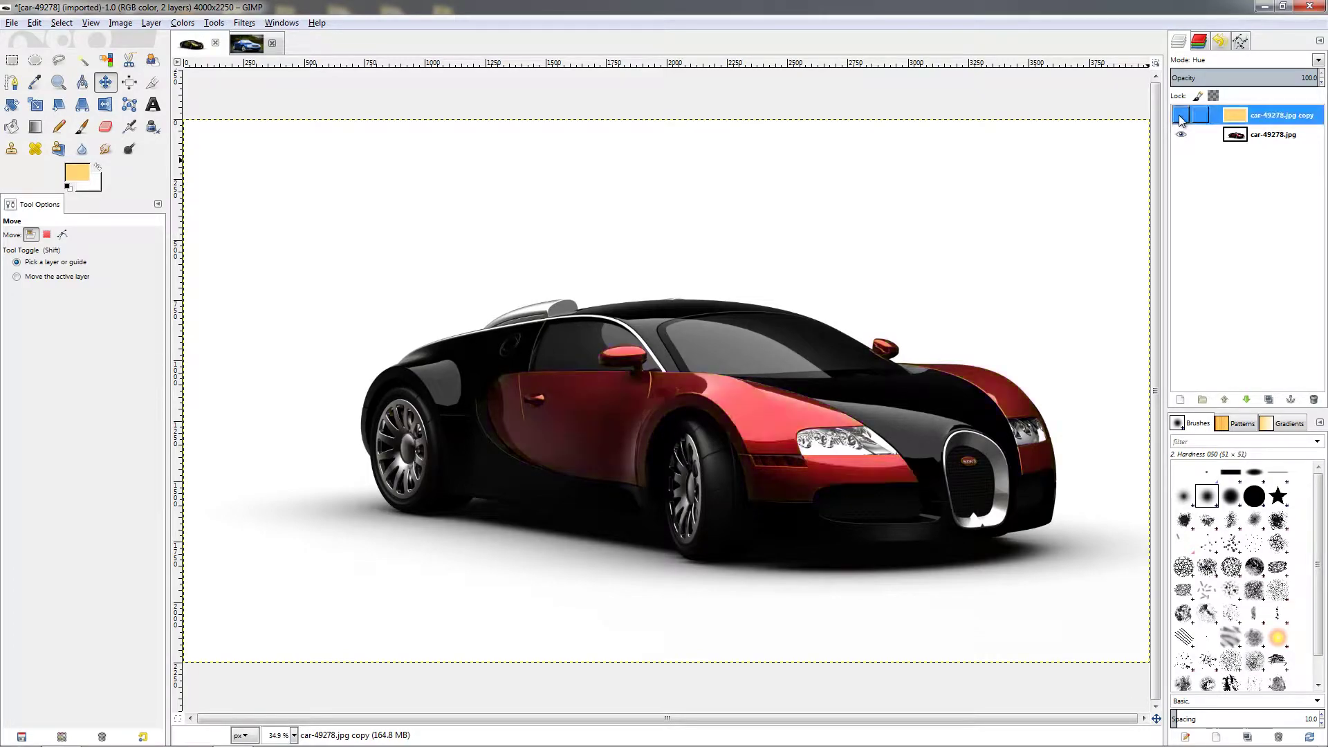
{"action": "left_click", "coordinate": [1180, 118]}
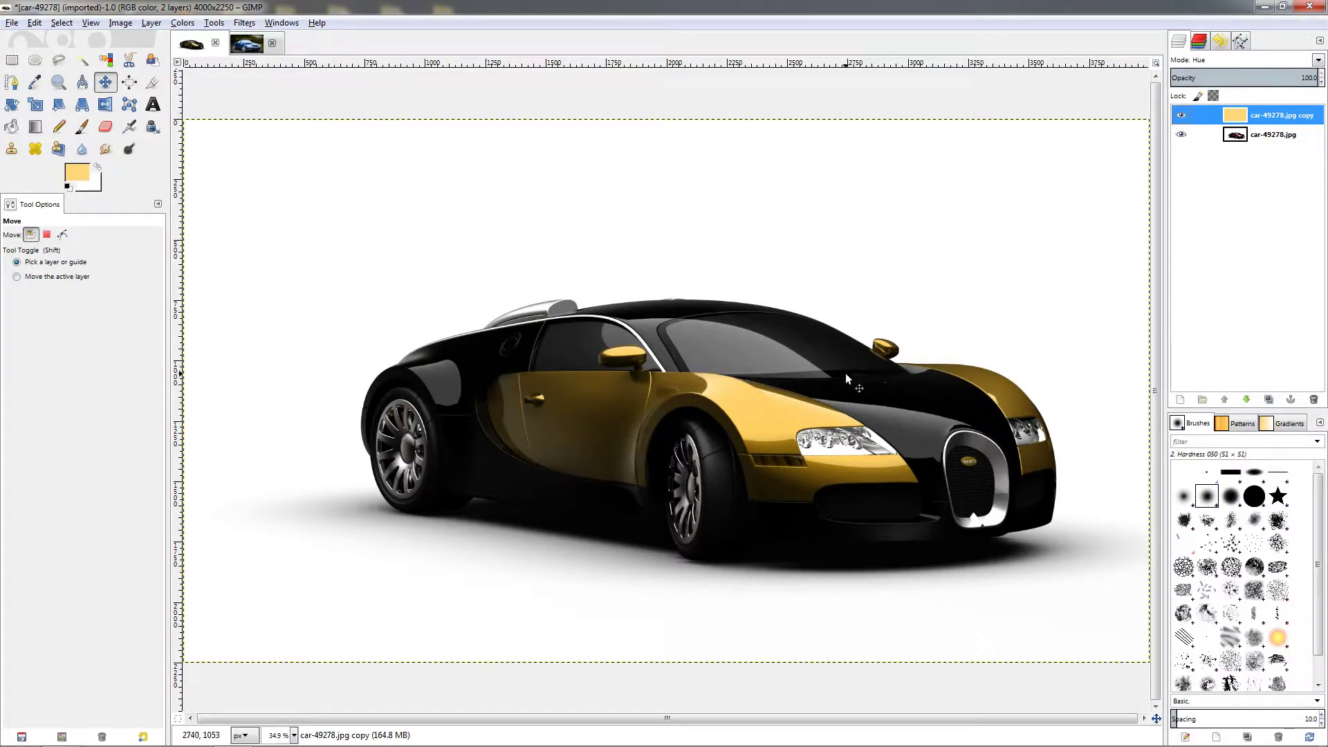
{"action": "left_click", "coordinate": [246, 43]}
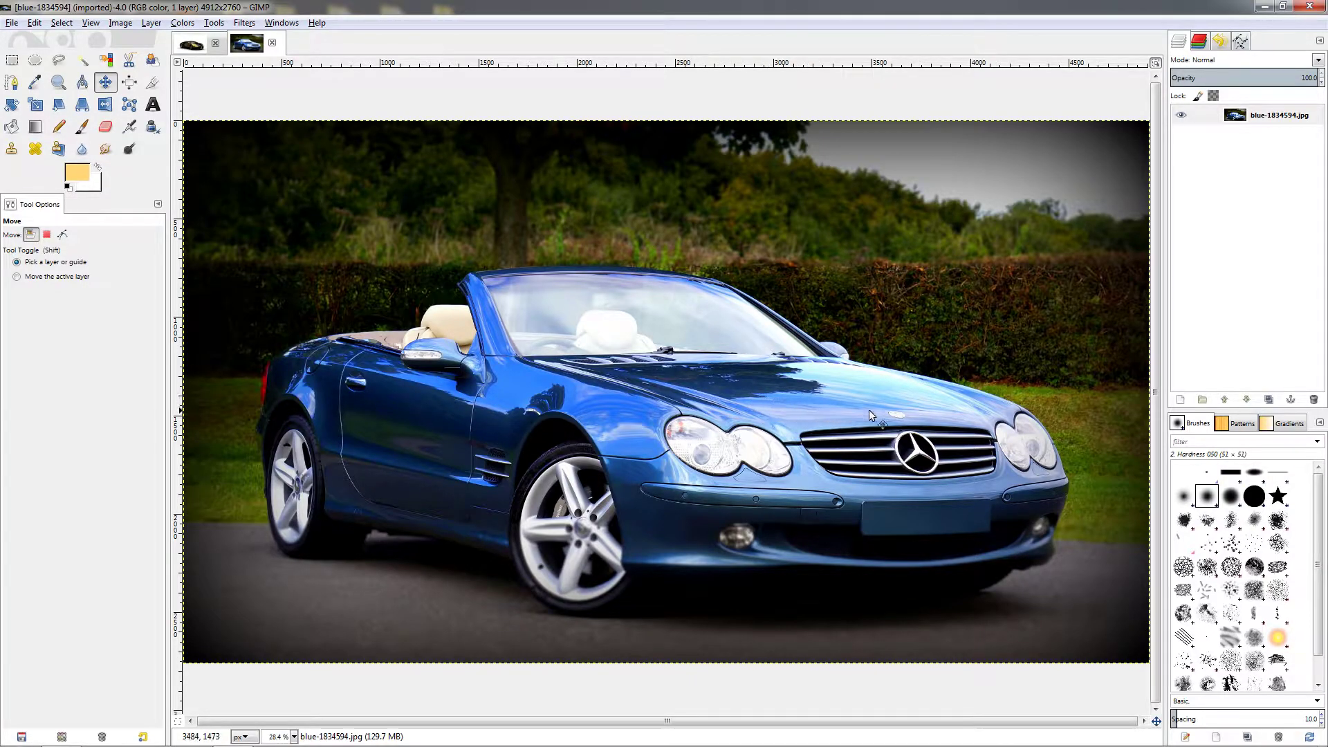
Duplicate the Mercedes layer, fill the copy pale yellow in Hue mode, then hide it
{"action": "left_click", "coordinate": [1269, 401]}
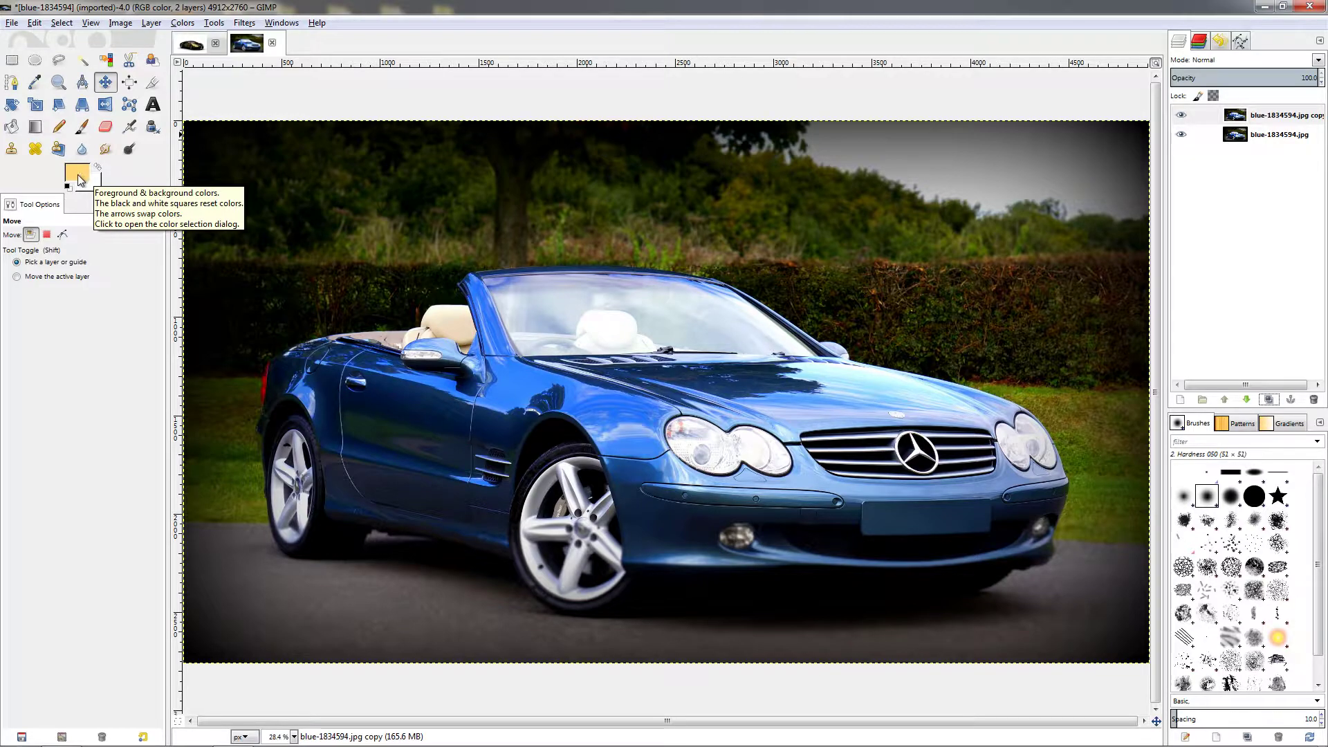
{"action": "left_click", "coordinate": [34, 22]}
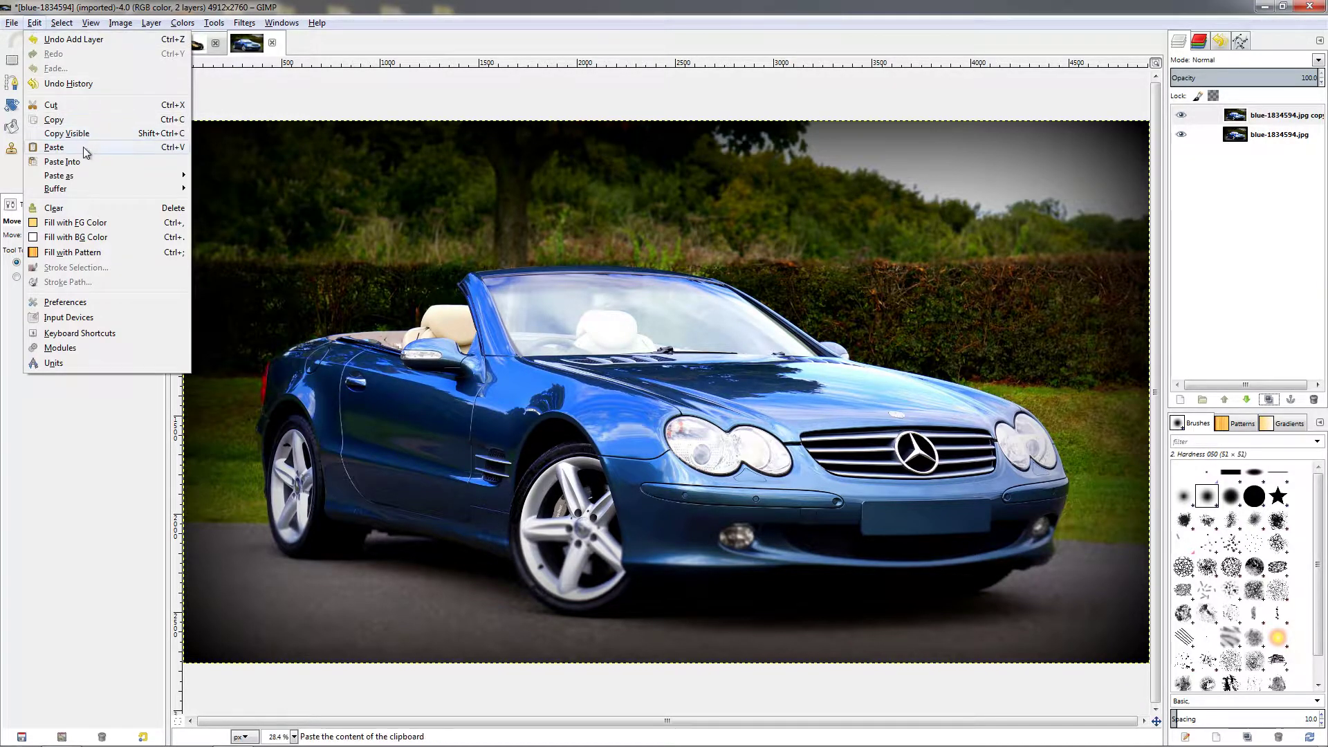
{"action": "left_click", "coordinate": [83, 224]}
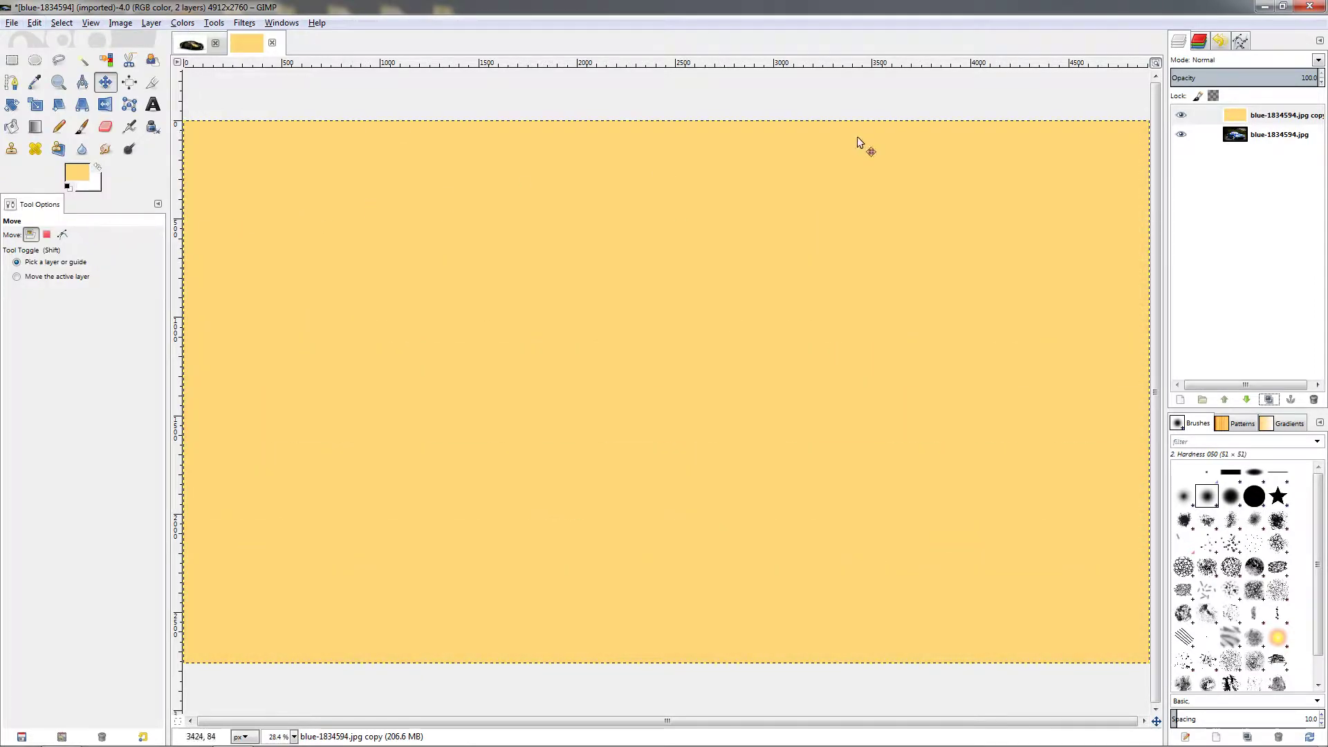
{"action": "left_click", "coordinate": [1264, 60]}
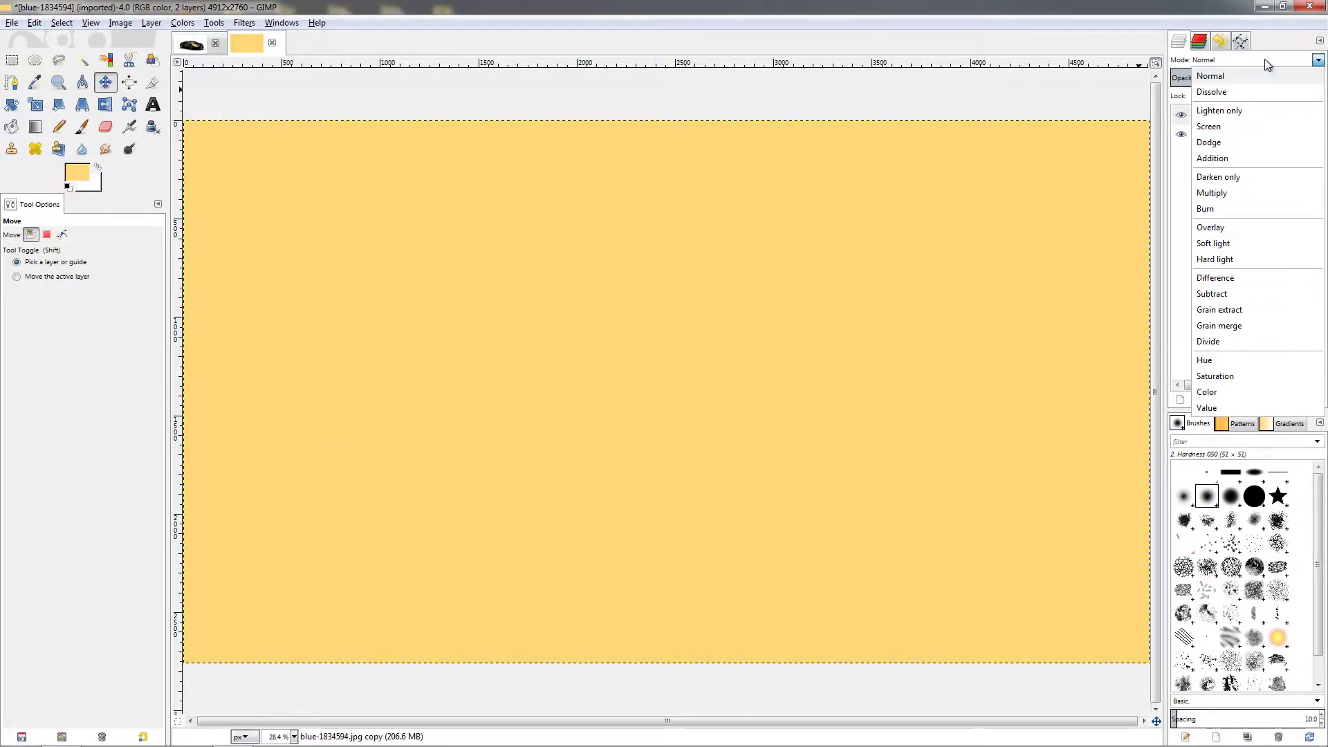
{"action": "left_click", "coordinate": [1217, 361]}
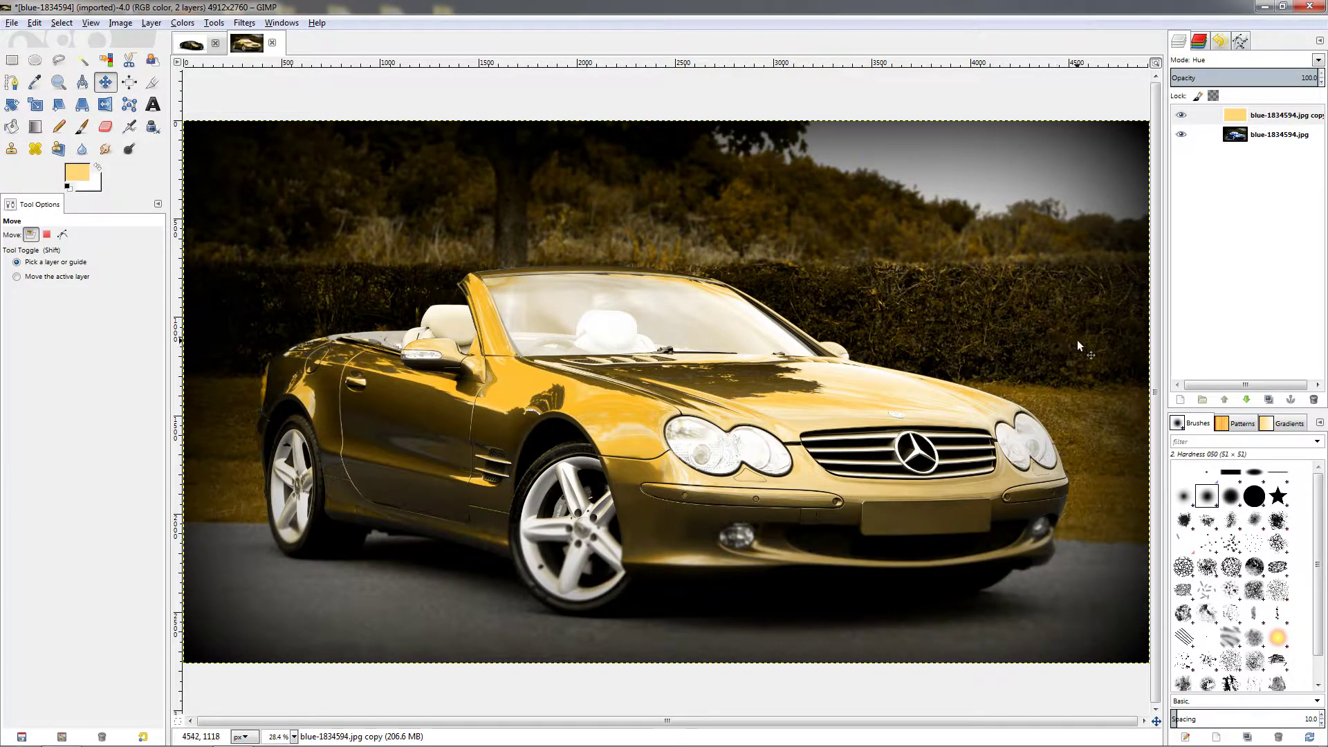
{"action": "left_click", "coordinate": [1181, 120]}
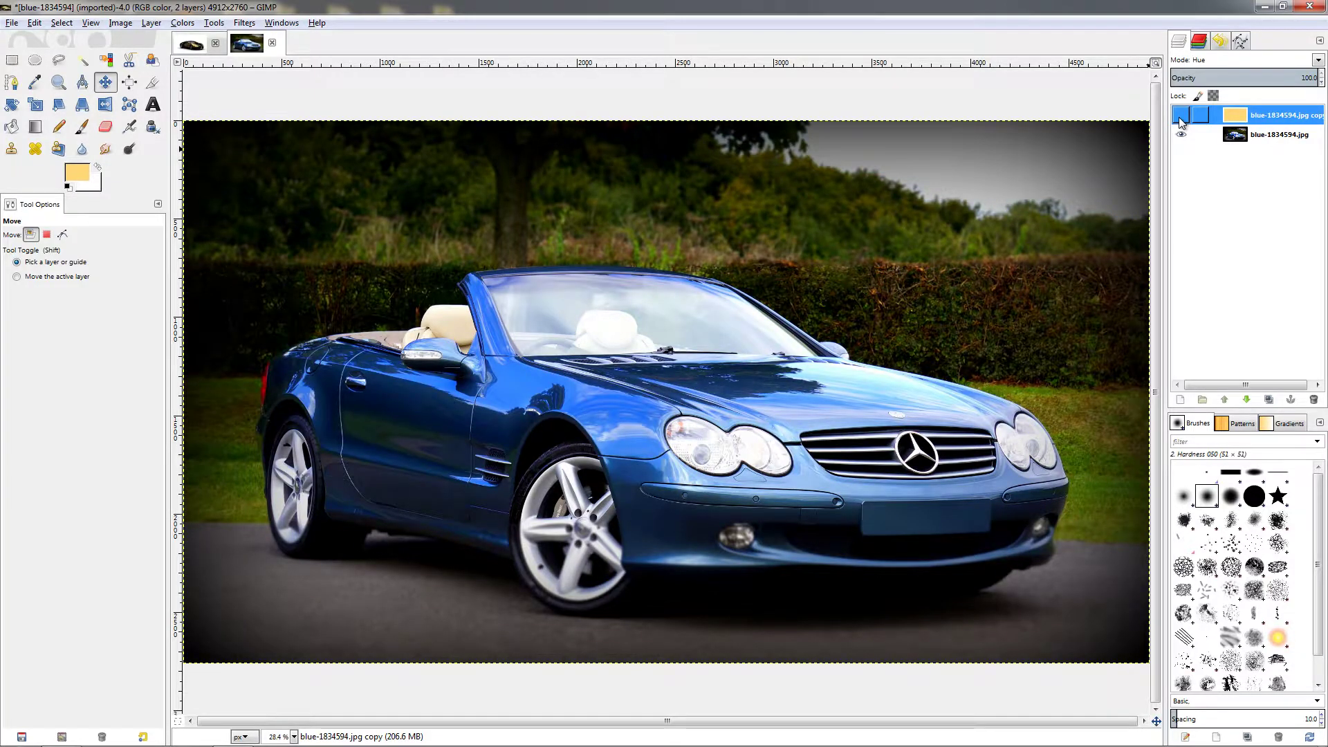
Show the gold Hue layer again and add an alpha channel to it
{"action": "left_click", "coordinate": [1178, 117]}
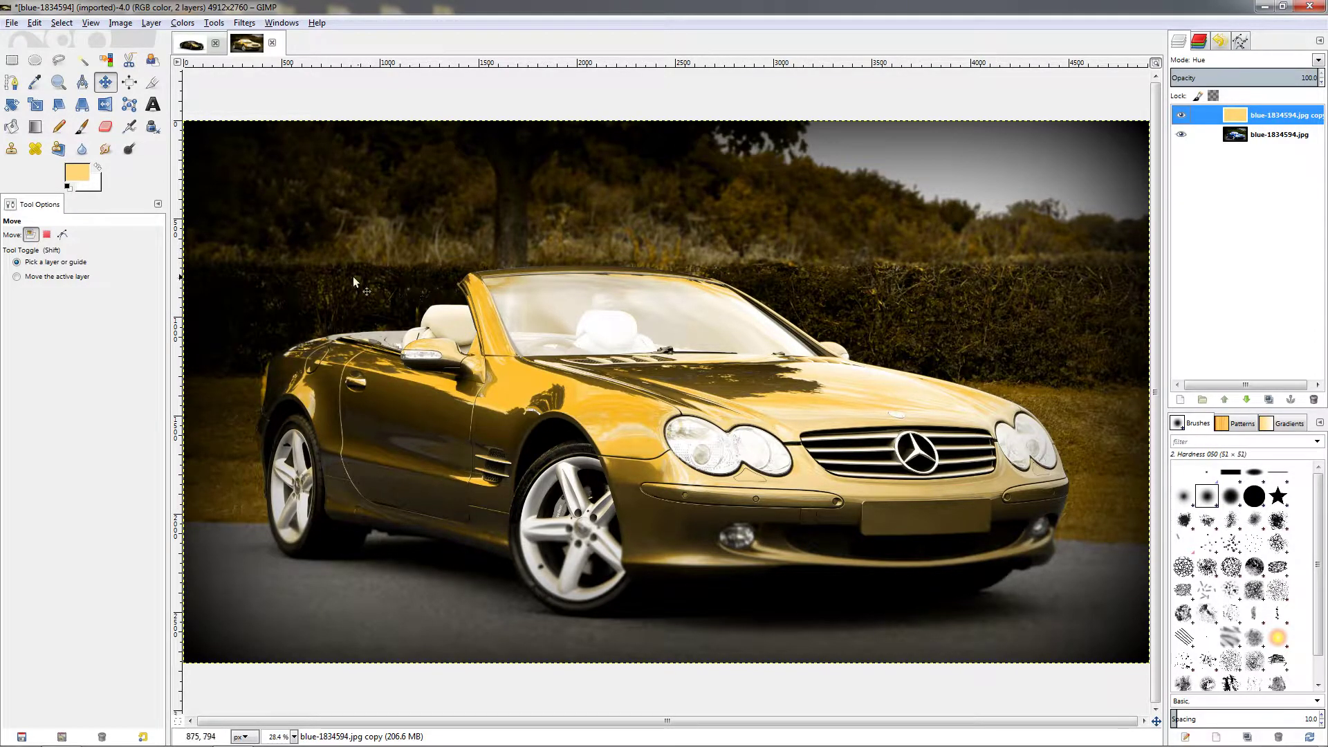
{"action": "right_click", "coordinate": [1229, 119]}
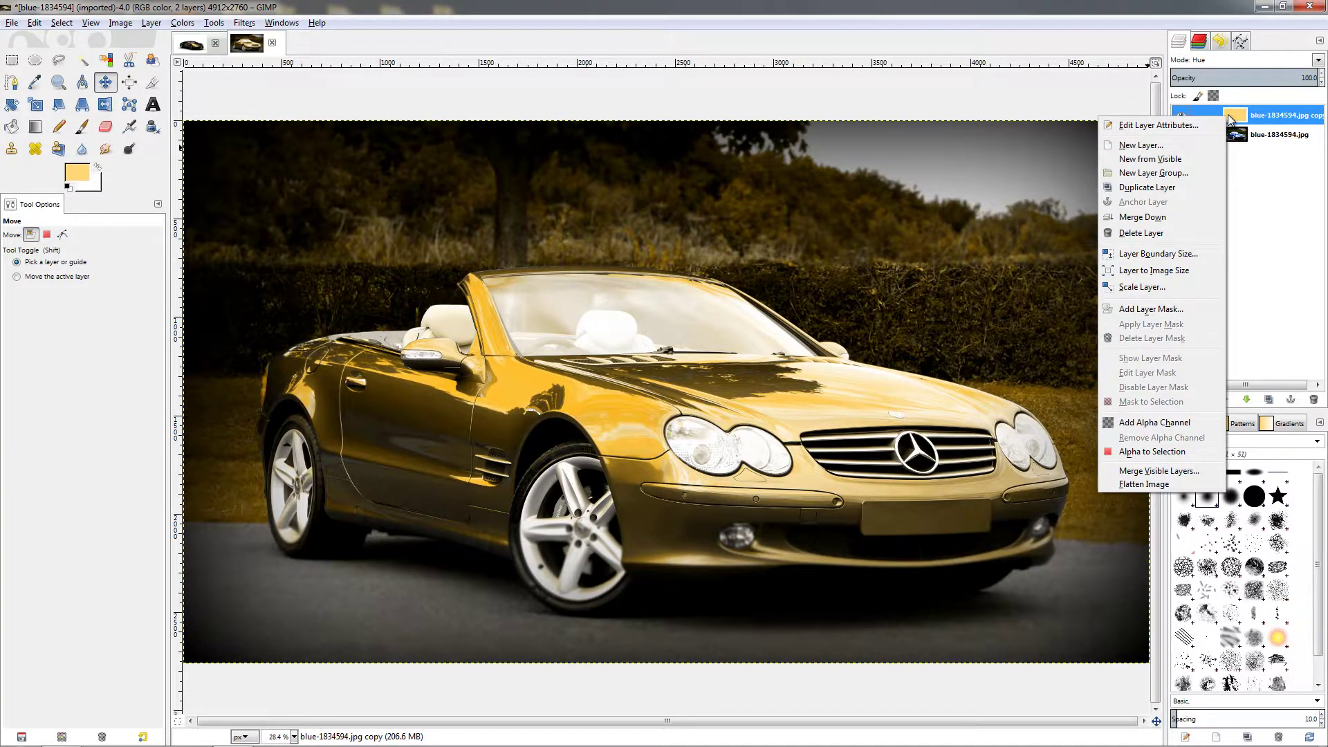
{"action": "left_click", "coordinate": [1140, 423]}
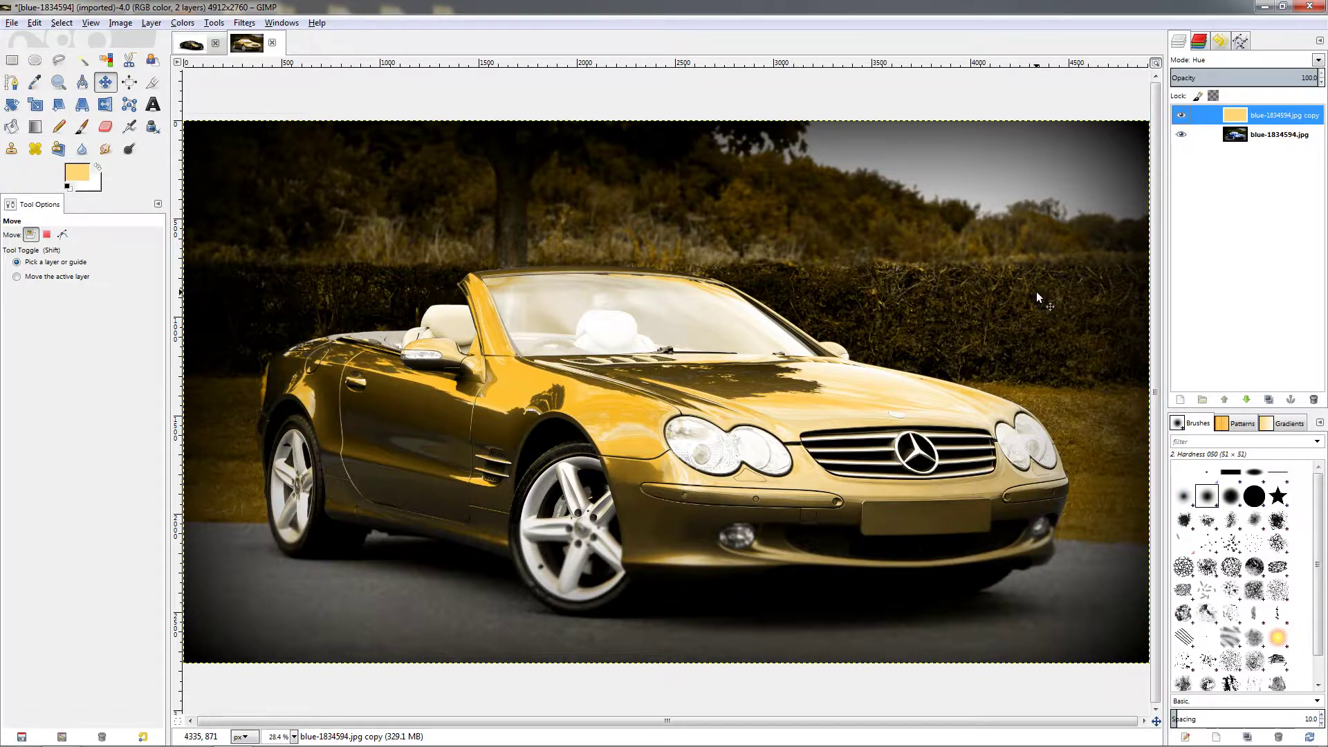
{"action": "left_click", "coordinate": [59, 64]}
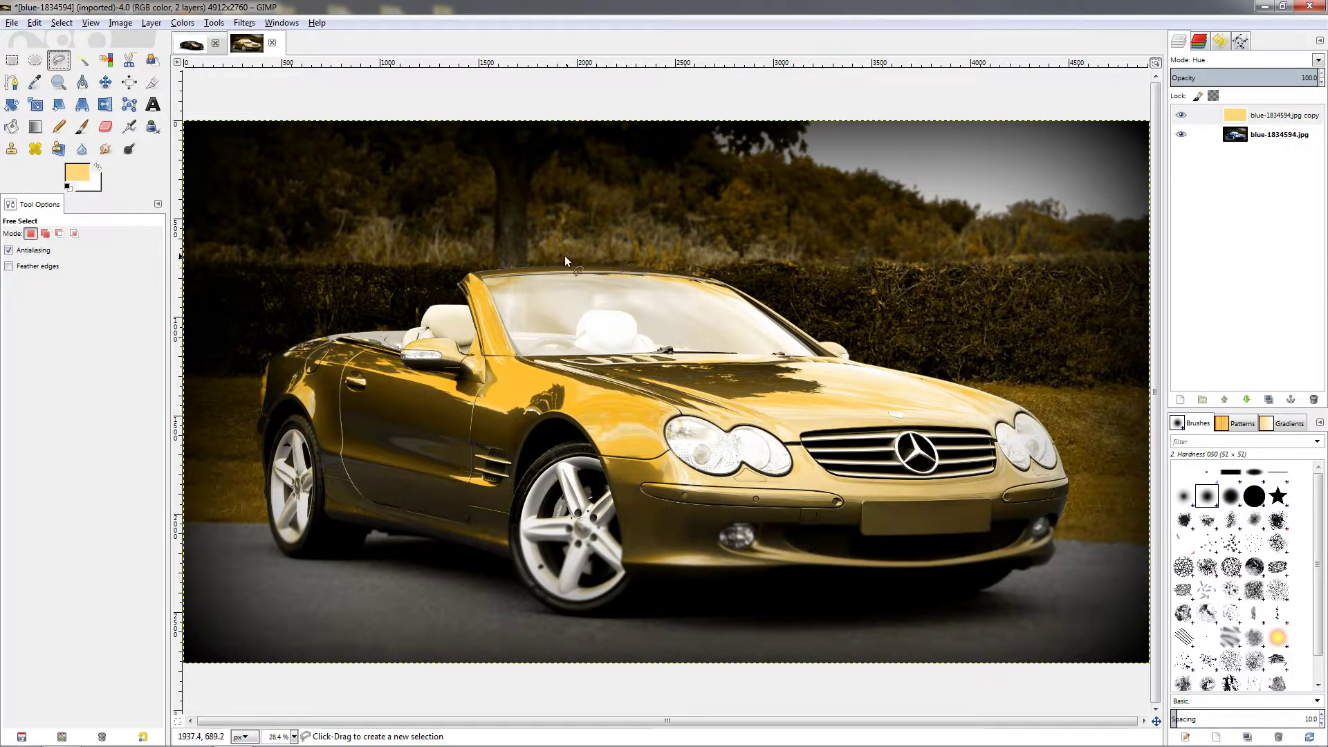
Outline the whole Mercedes with a Free Select polygon selection
{"action": "left_click", "coordinate": [614, 256]}
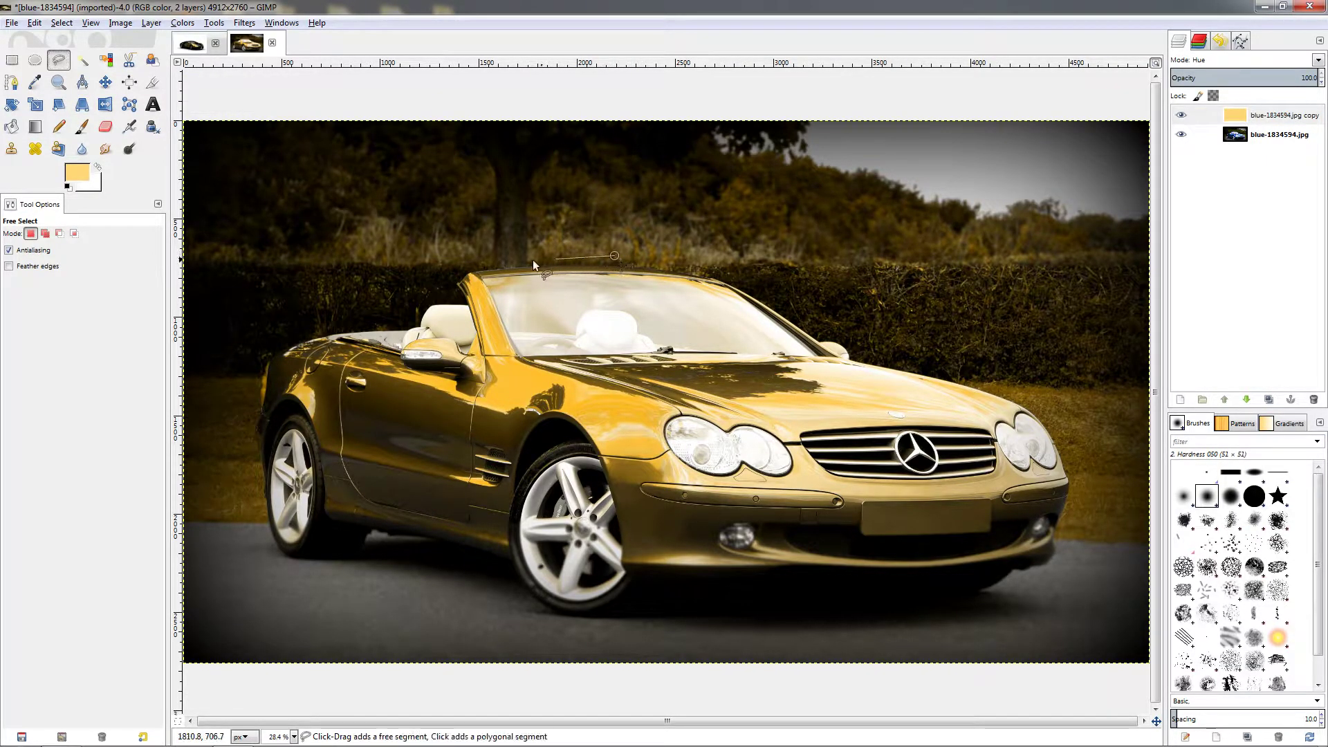
{"action": "left_click", "coordinate": [457, 270]}
{"action": "left_click", "coordinate": [452, 283]}
{"action": "left_click", "coordinate": [461, 296]}
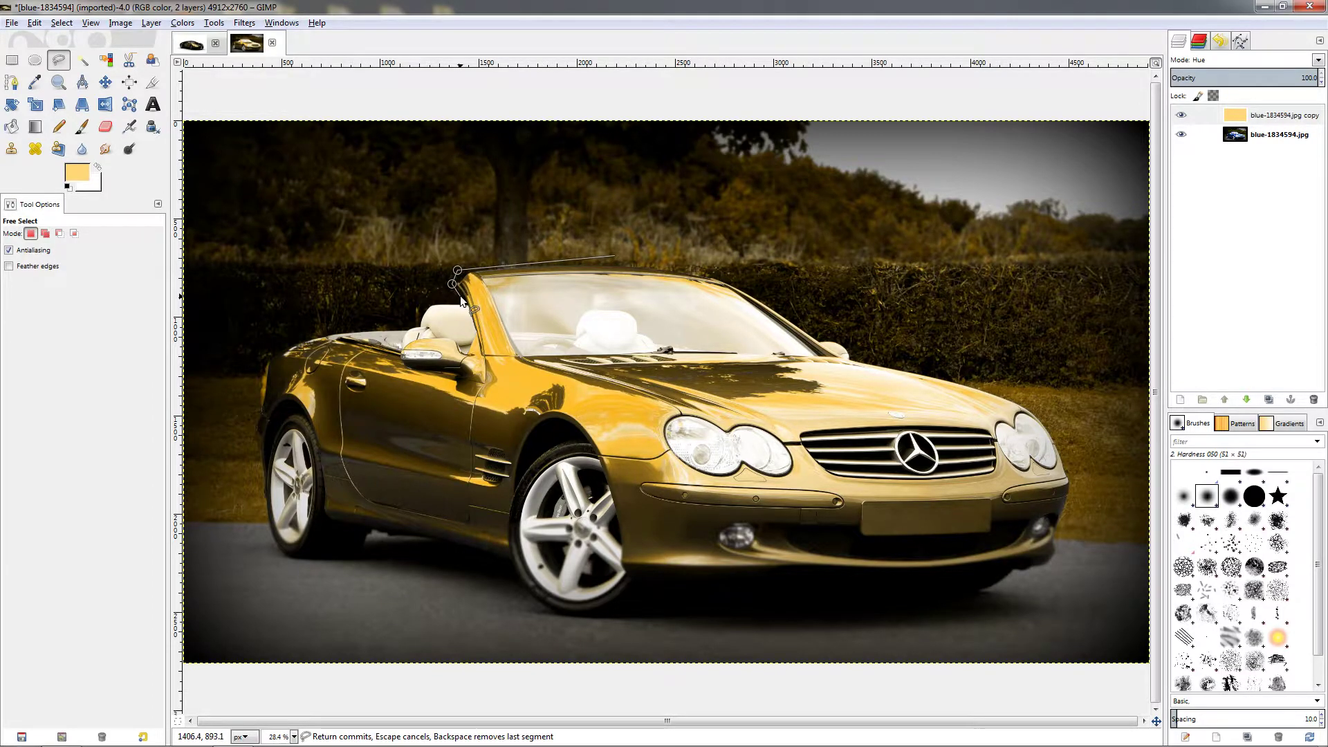
{"action": "left_click", "coordinate": [425, 303]}
{"action": "left_click", "coordinate": [415, 322]}
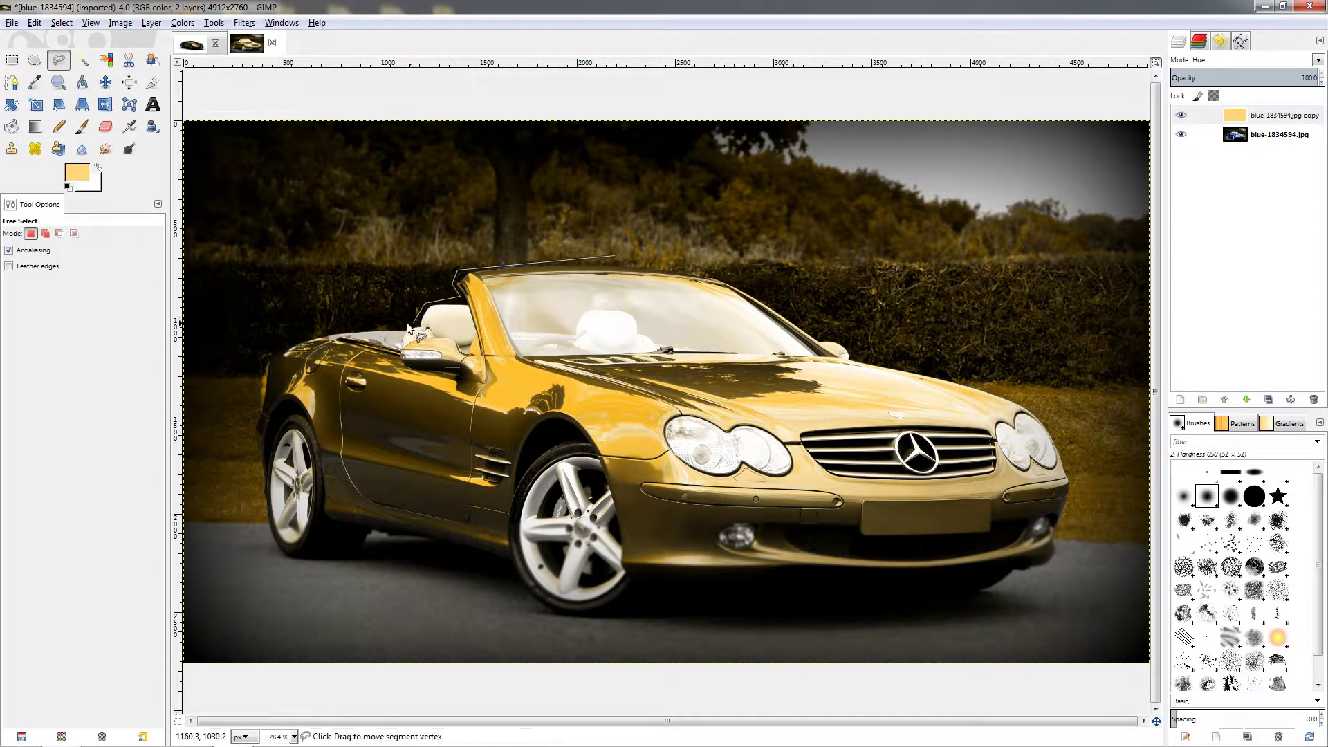
{"action": "left_click", "coordinate": [308, 335]}
{"action": "left_click", "coordinate": [267, 352]}
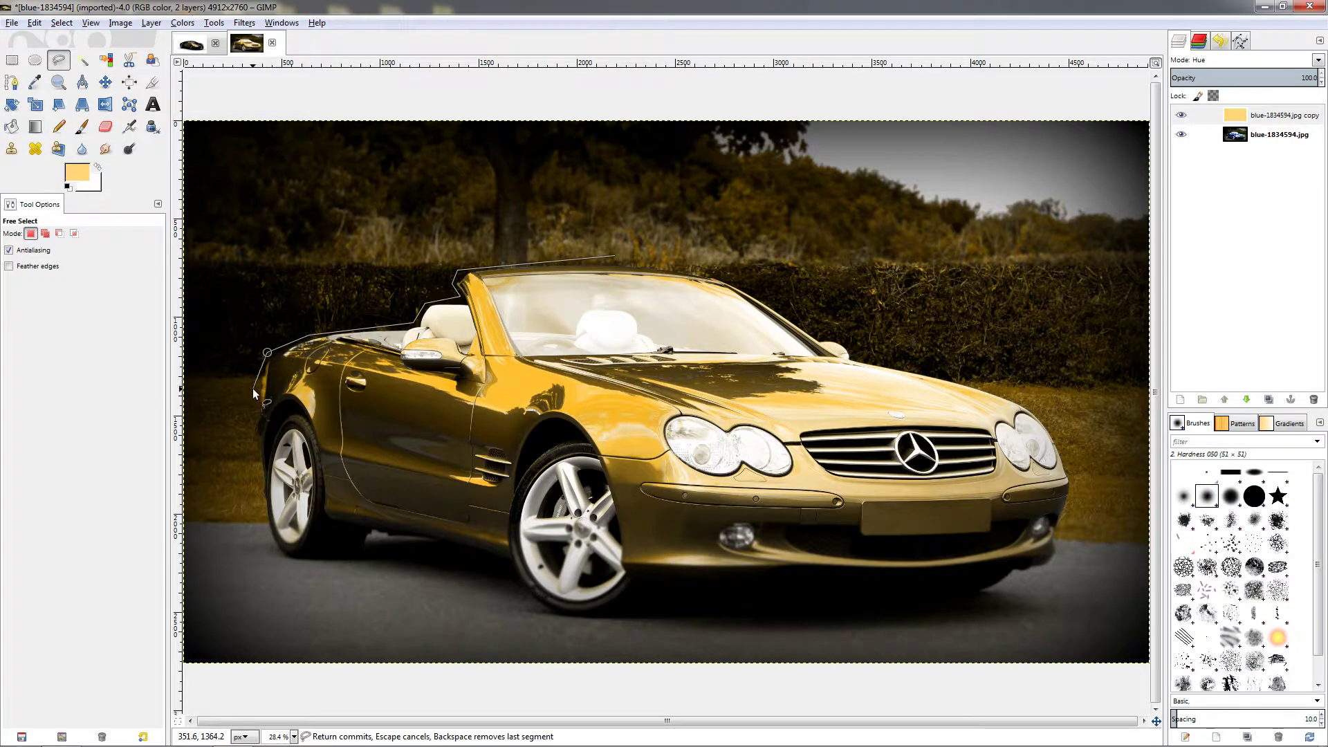
{"action": "left_click", "coordinate": [254, 385]}
{"action": "left_click", "coordinate": [268, 551]}
{"action": "left_click", "coordinate": [288, 572]}
{"action": "left_click", "coordinate": [377, 553]}
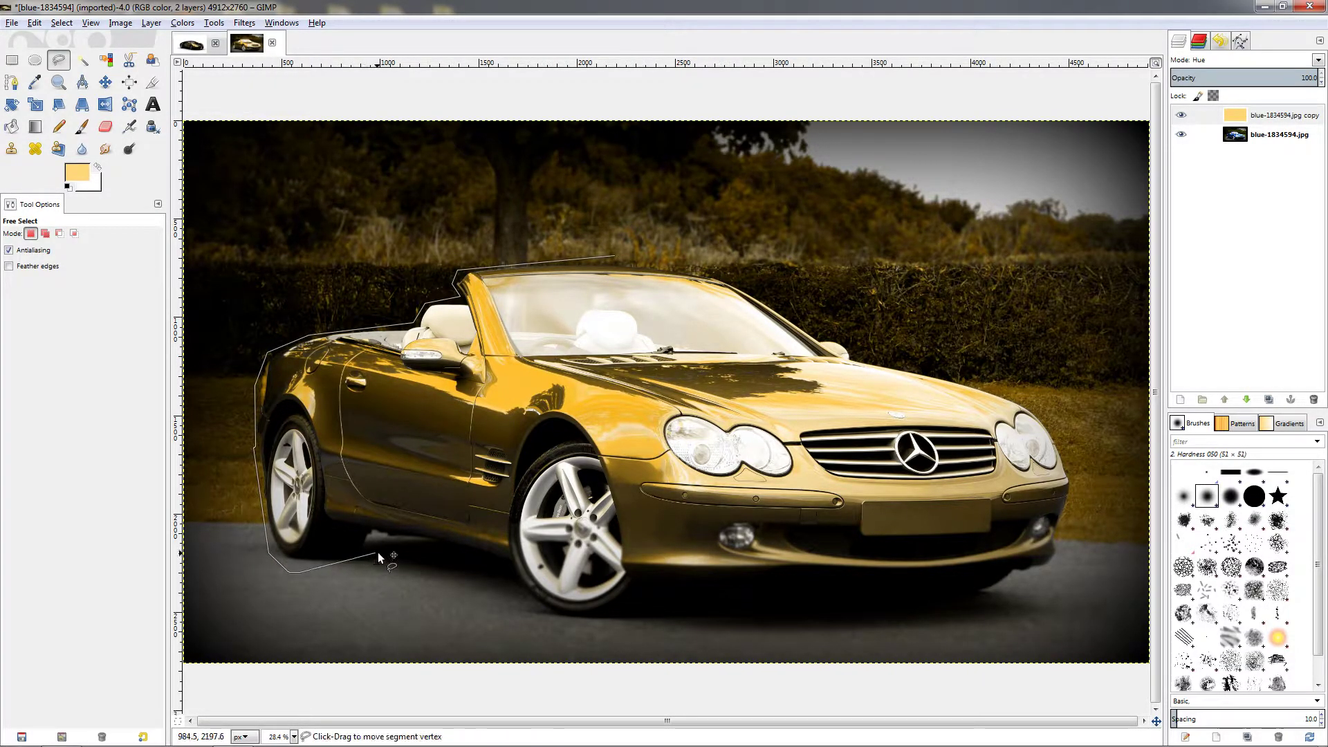
{"action": "left_click", "coordinate": [502, 574]}
{"action": "left_click", "coordinate": [581, 625]}
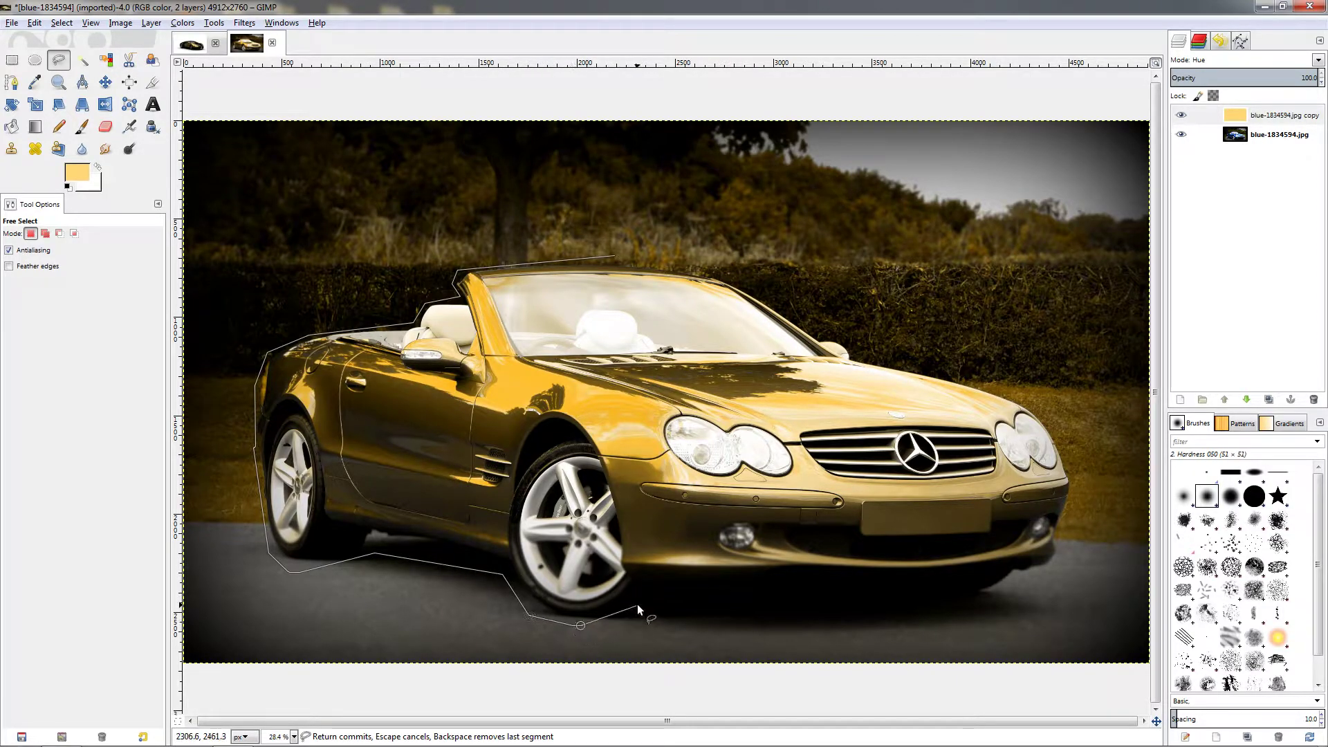
{"action": "left_click", "coordinate": [838, 624]}
{"action": "left_click", "coordinate": [1008, 599]}
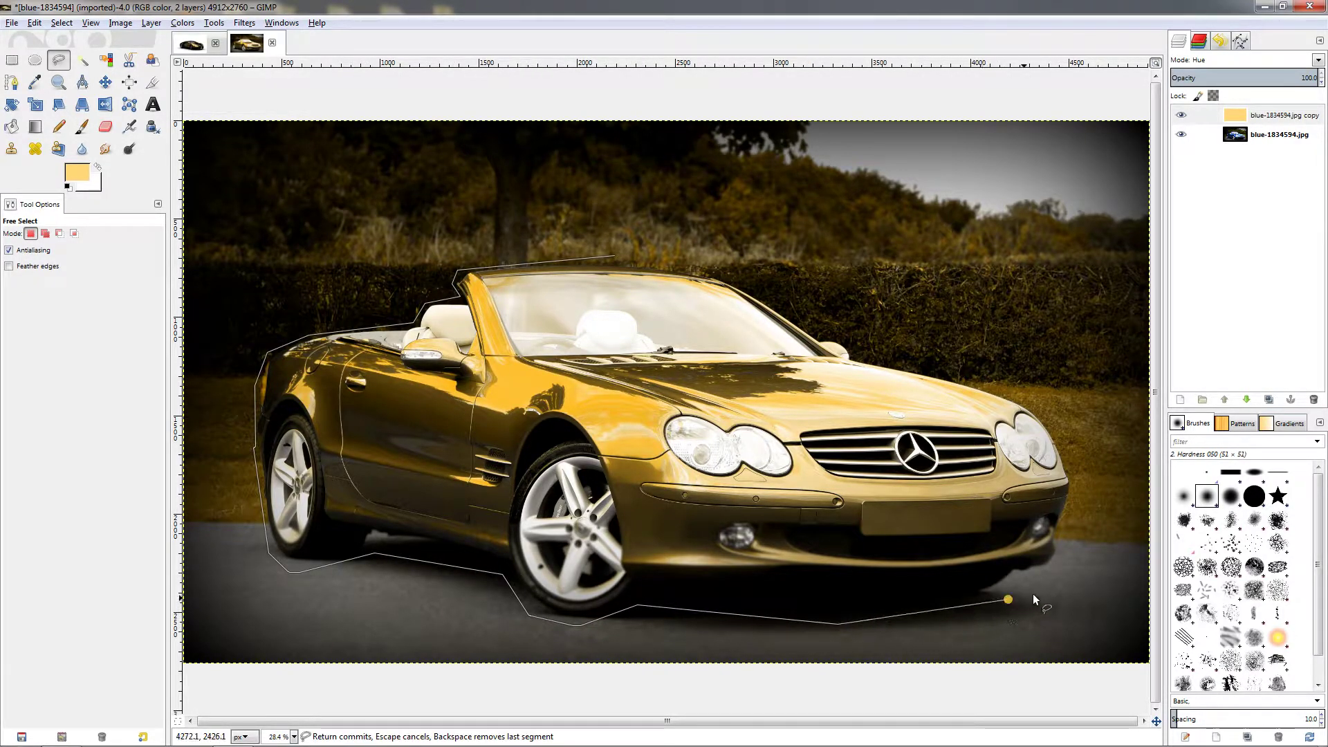
{"action": "left_click", "coordinate": [1063, 565]}
{"action": "left_click", "coordinate": [1065, 525]}
{"action": "left_click", "coordinate": [1077, 488]}
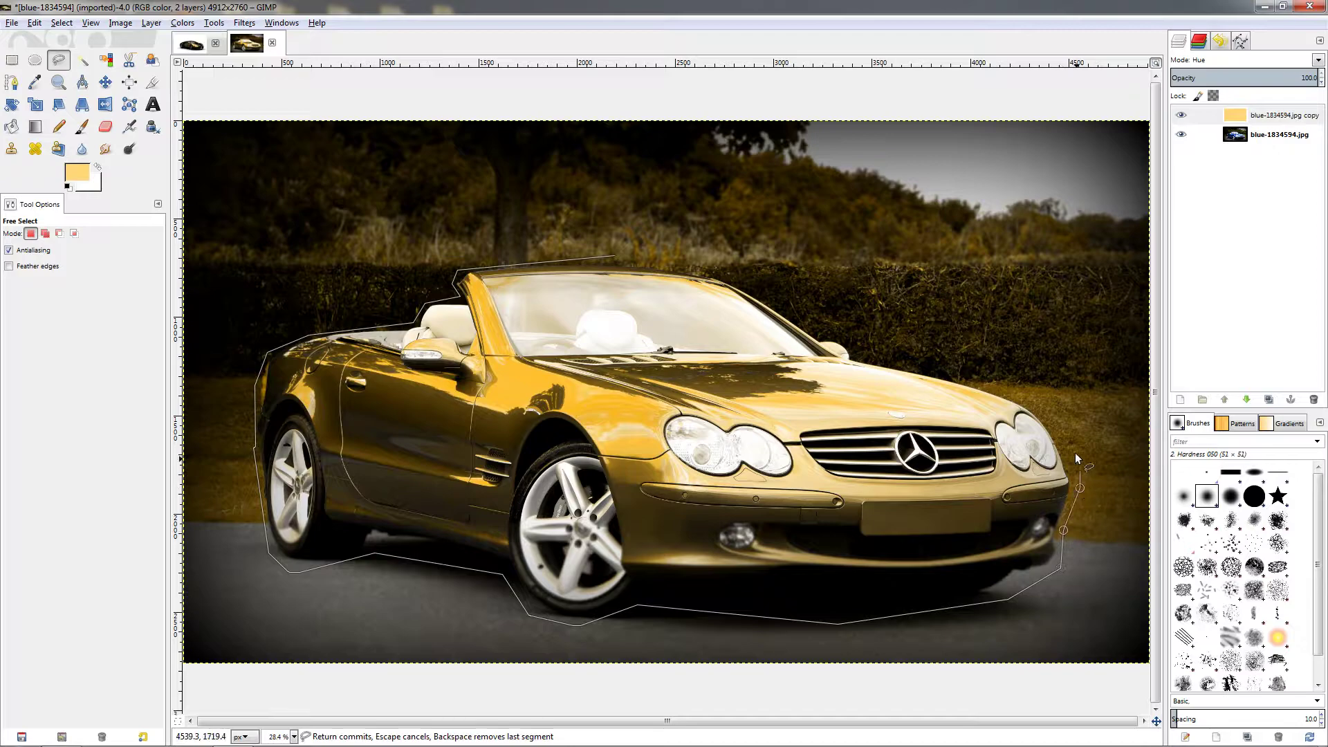
{"action": "left_click", "coordinate": [1046, 403]}
{"action": "left_click", "coordinate": [845, 334]}
{"action": "left_click", "coordinate": [727, 275]}
{"action": "left_click", "coordinate": [616, 254]}
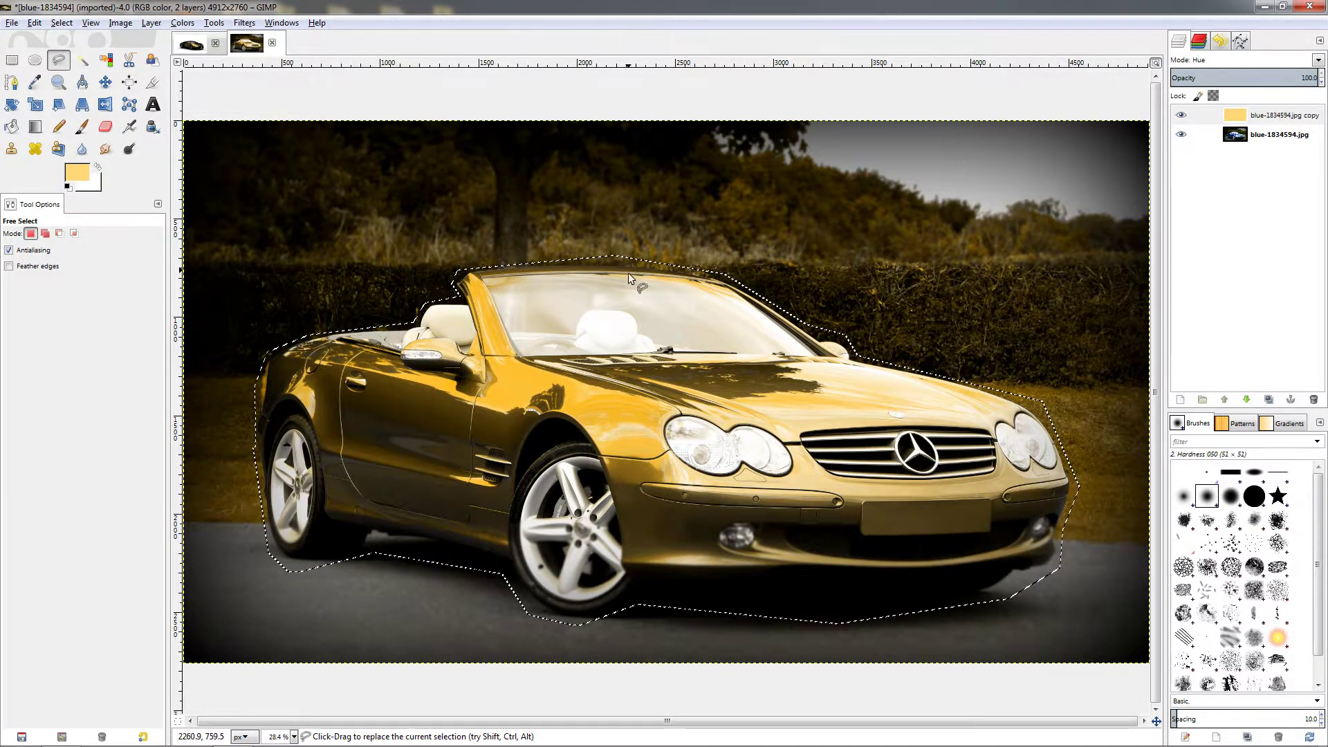
Invert the selection, delete the gold tint from the background, and clear the selection
{"action": "left_click", "coordinate": [62, 23]}
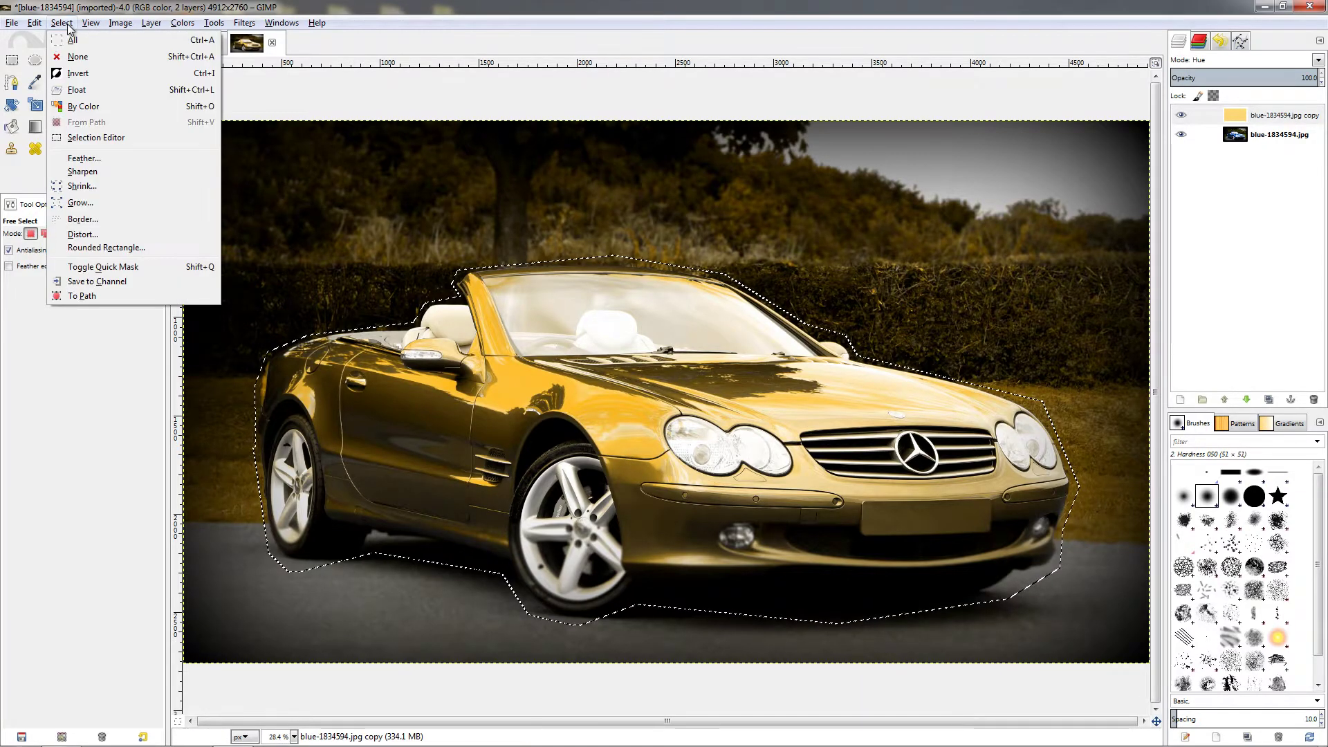
{"action": "left_click", "coordinate": [78, 74]}
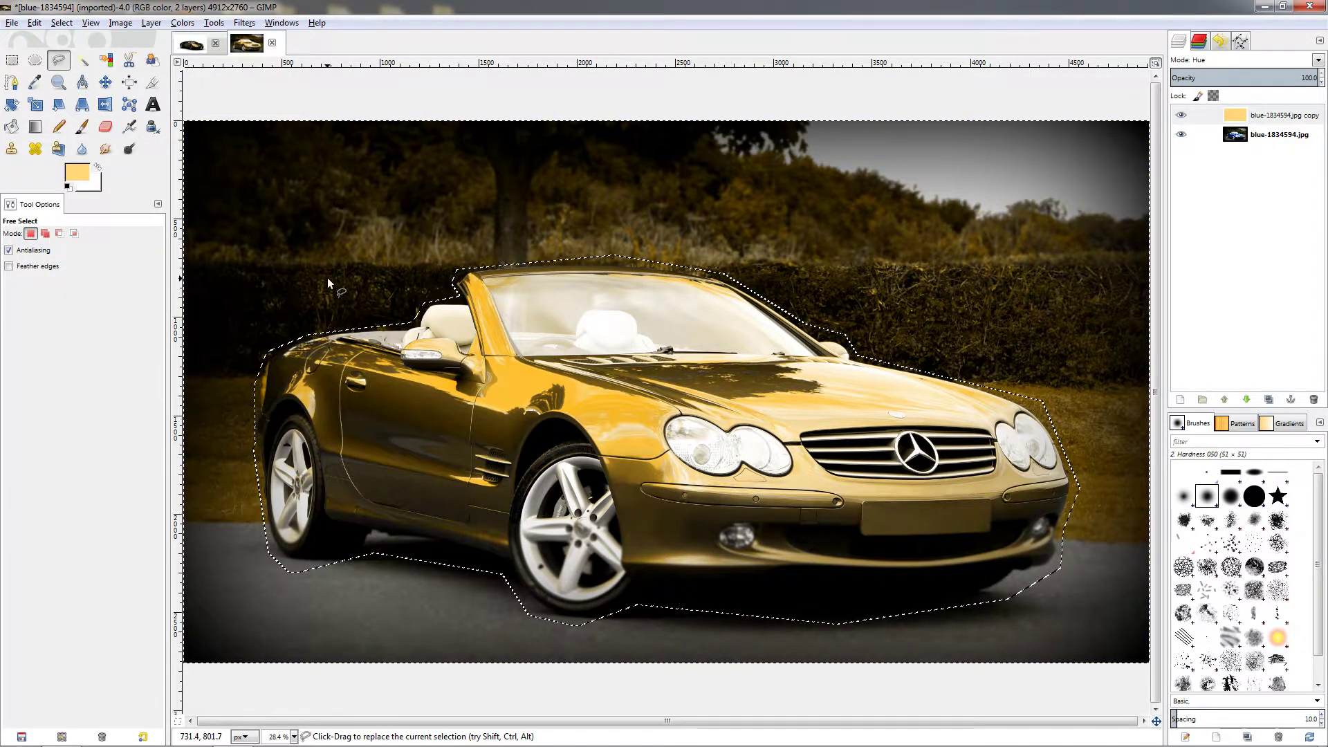
{"action": "key", "text": "Delete"}
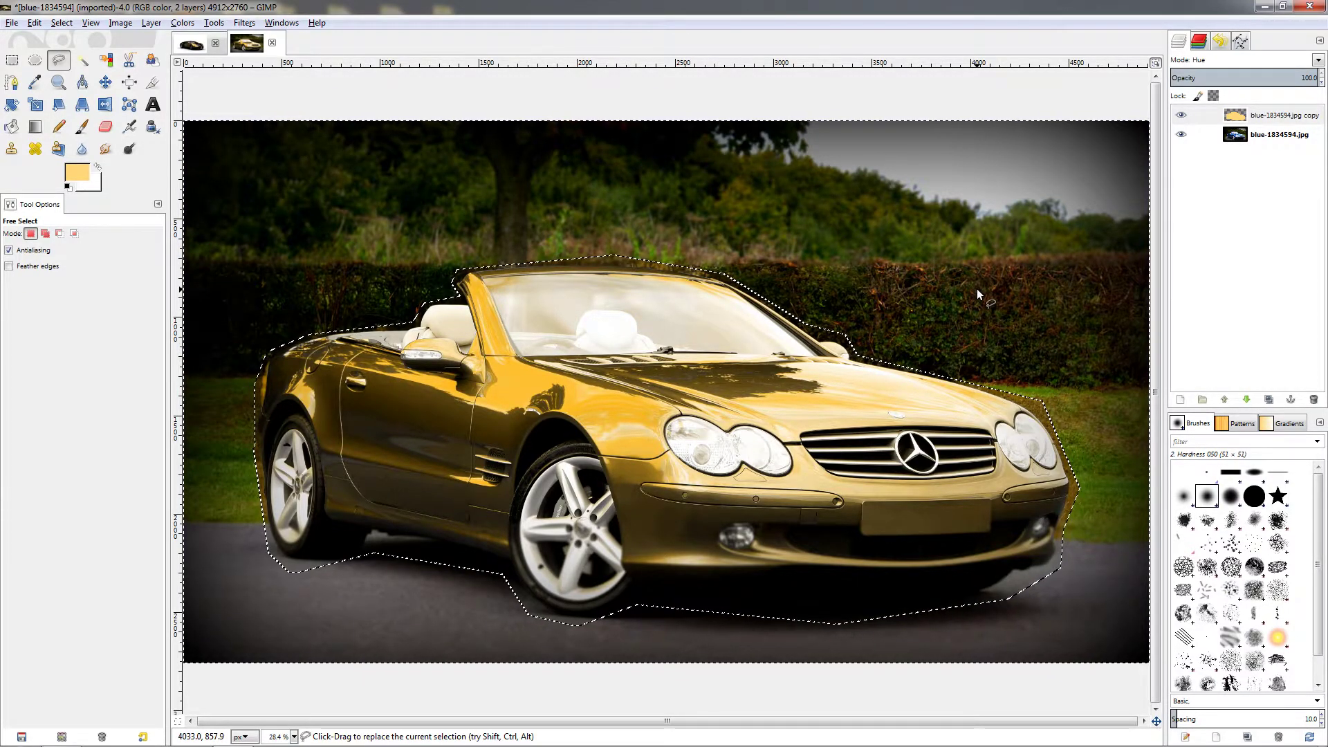
{"action": "left_click", "coordinate": [61, 22]}
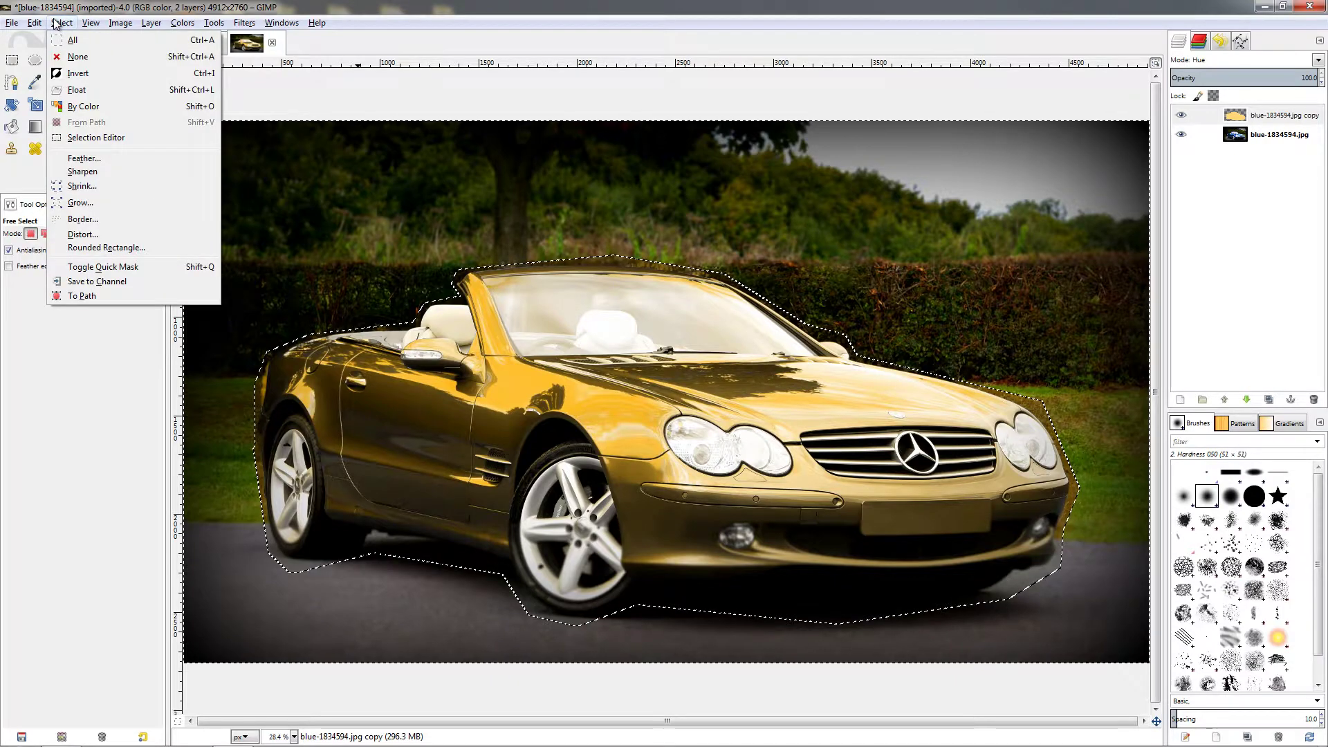
{"action": "left_click", "coordinate": [89, 55]}
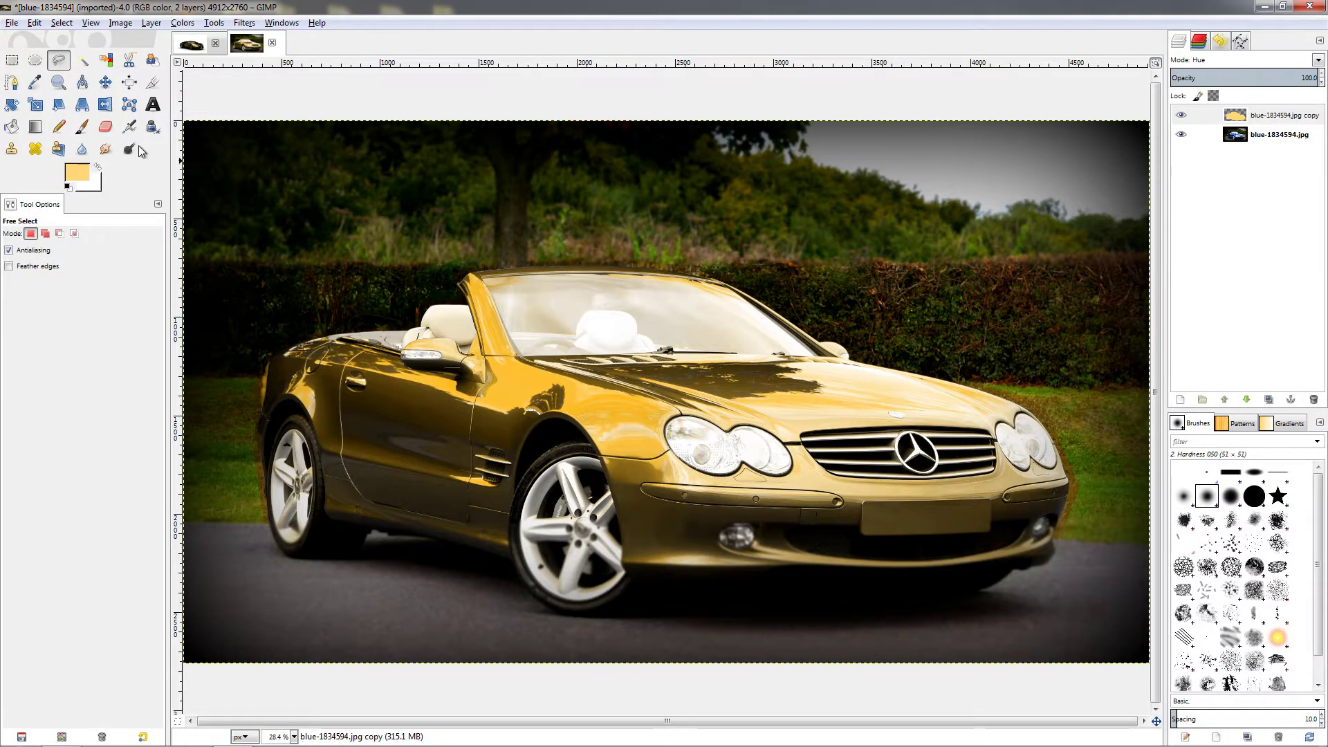
{"action": "left_click", "coordinate": [105, 126]}
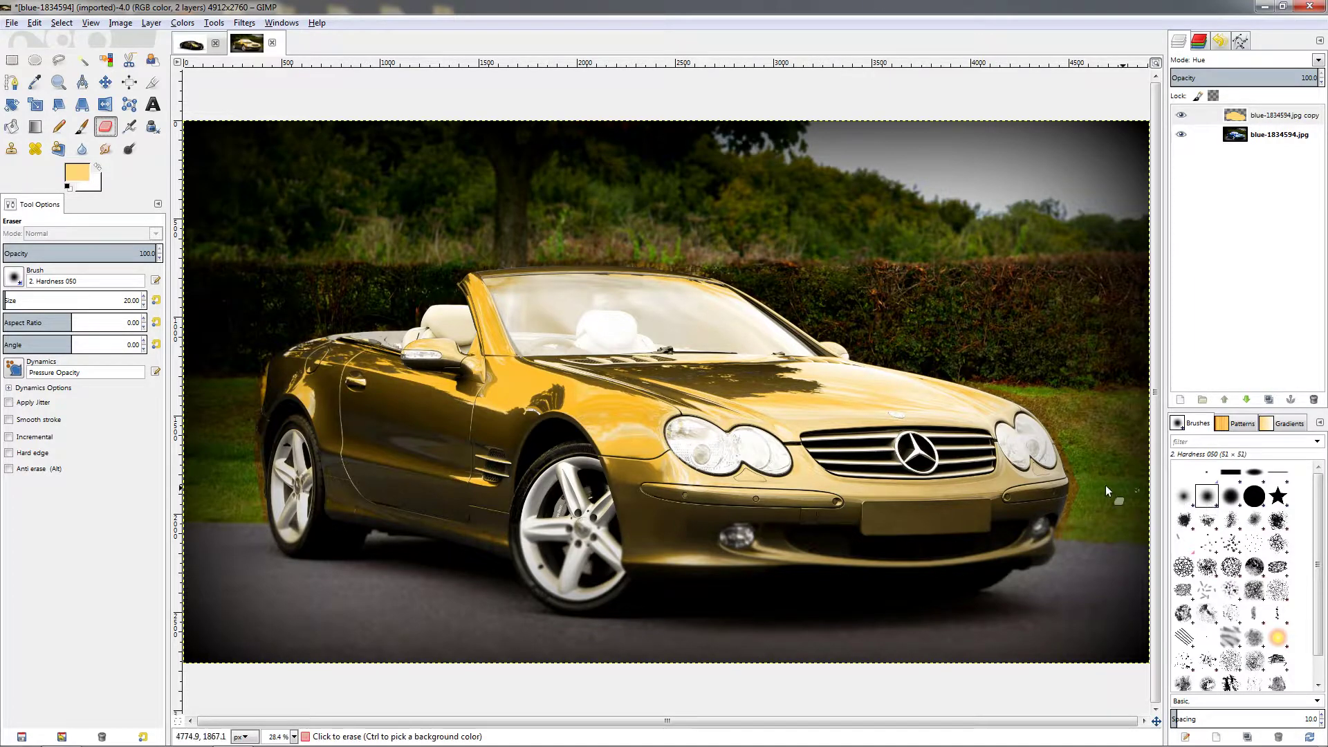
Enlarge the eraser brush and erase the gold fringe around the front tyre
{"action": "left_click", "coordinate": [7, 296]}
{"action": "left_click_drag", "start_coordinate": [7, 296], "coordinate": [25, 301]}
{"action": "mouse_move", "coordinate": [538, 600]}
{"action": "left_mouse_down"}
{"action": "mouse_move", "coordinate": [611, 592]}
{"action": "mouse_move", "coordinate": [603, 547]}
{"action": "left_mouse_up"}
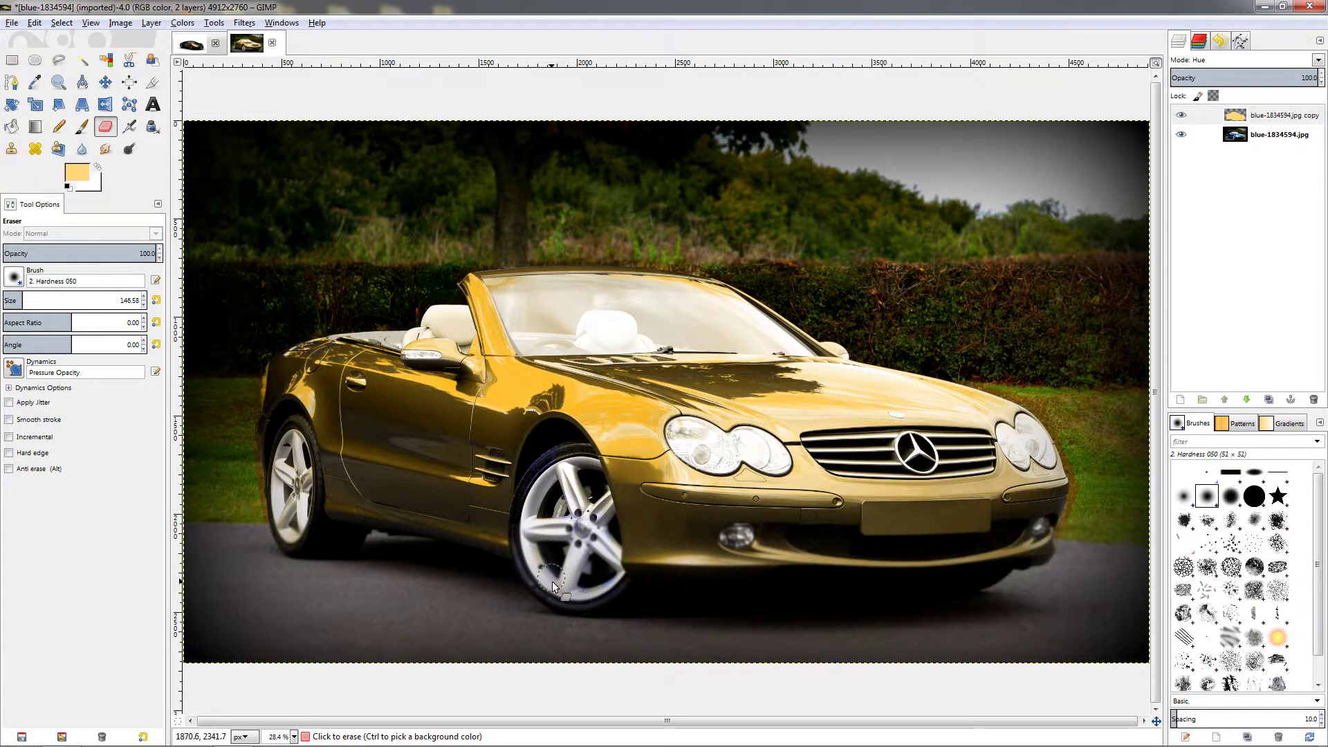
{"action": "mouse_move", "coordinate": [591, 578]}
{"action": "left_mouse_down"}
{"action": "mouse_move", "coordinate": [567, 447]}
{"action": "mouse_move", "coordinate": [586, 461]}
{"action": "mouse_move", "coordinate": [557, 439]}
{"action": "mouse_move", "coordinate": [533, 564]}
{"action": "left_mouse_up"}
{"action": "mouse_move", "coordinate": [657, 605]}
{"action": "left_mouse_down"}
{"action": "mouse_move", "coordinate": [584, 591]}
{"action": "mouse_move", "coordinate": [569, 574]}
{"action": "mouse_move", "coordinate": [525, 587]}
{"action": "left_mouse_up"}
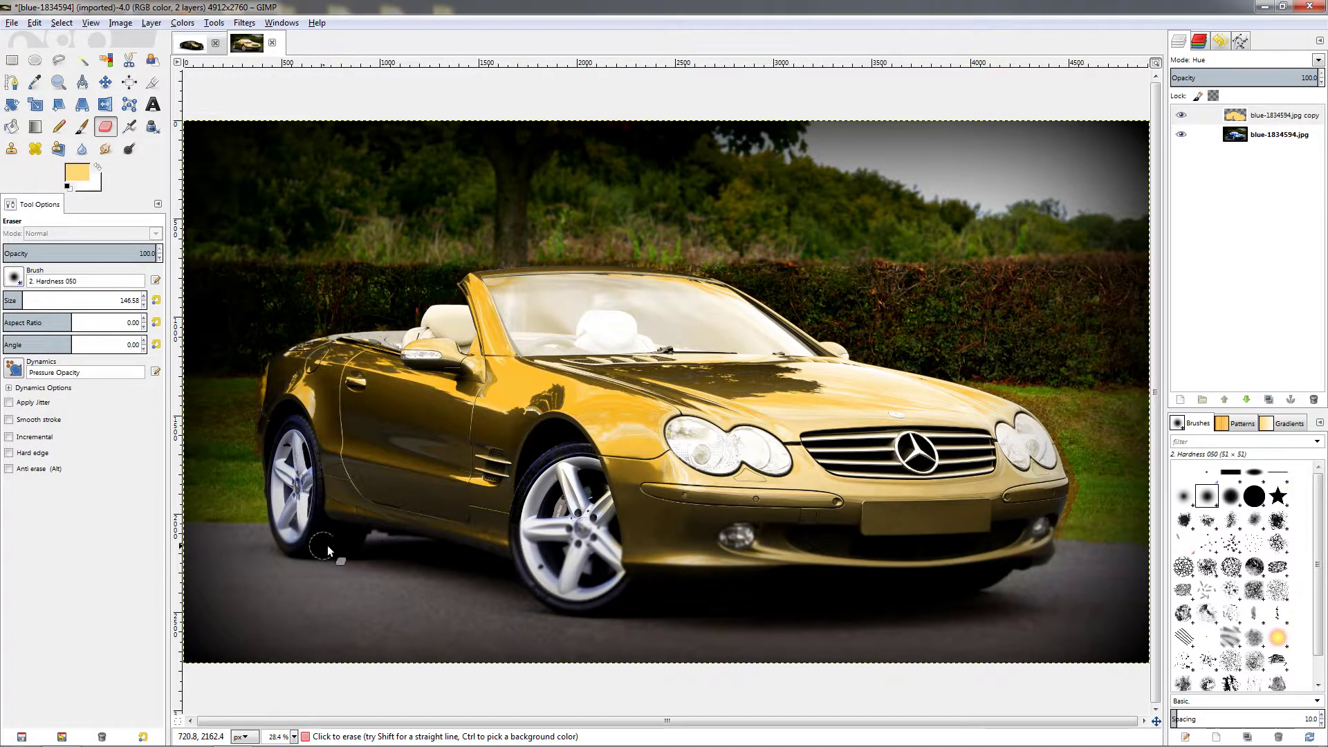
{"action": "left_click_drag", "start_coordinate": [354, 525], "coordinate": [496, 538]}
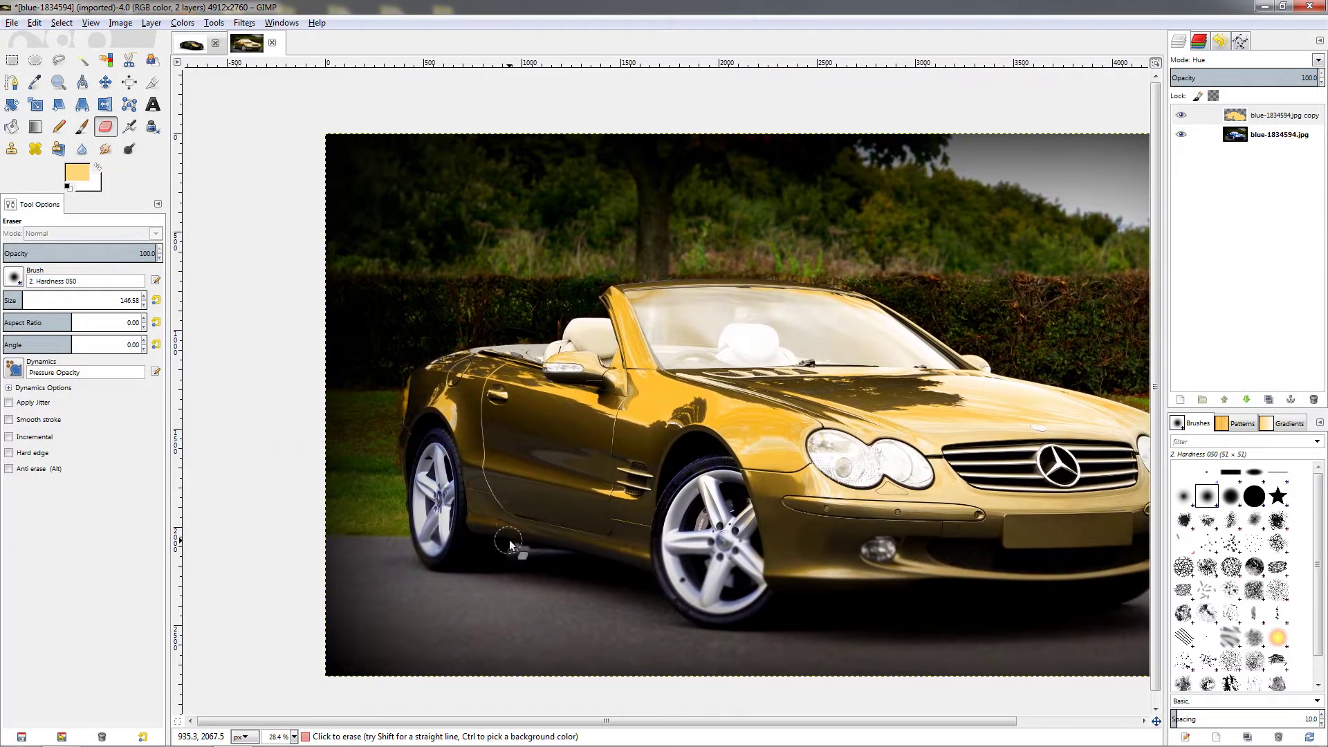
{"action": "scroll", "coordinate": [372, 430], "scroll_direction": "up", "scroll_amount": 2}
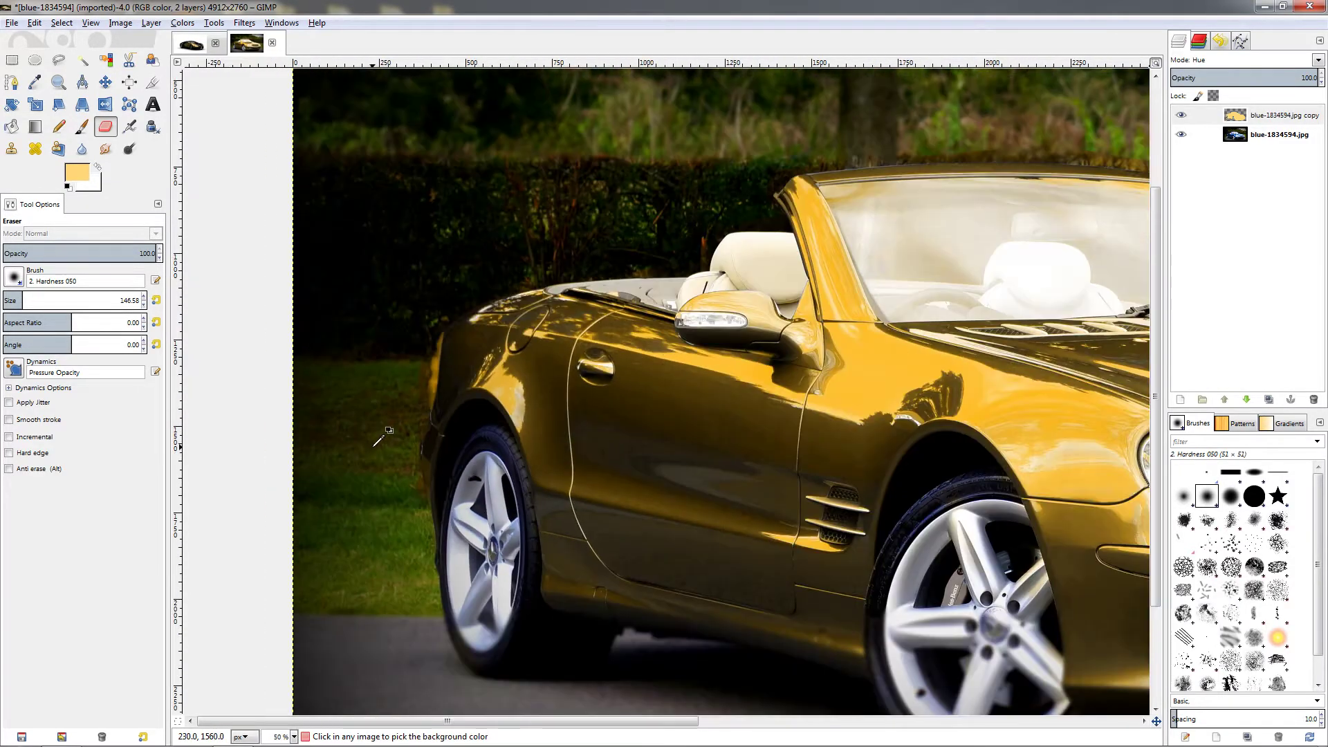
{"action": "scroll", "coordinate": [381, 442], "scroll_direction": "up", "scroll_amount": 2}
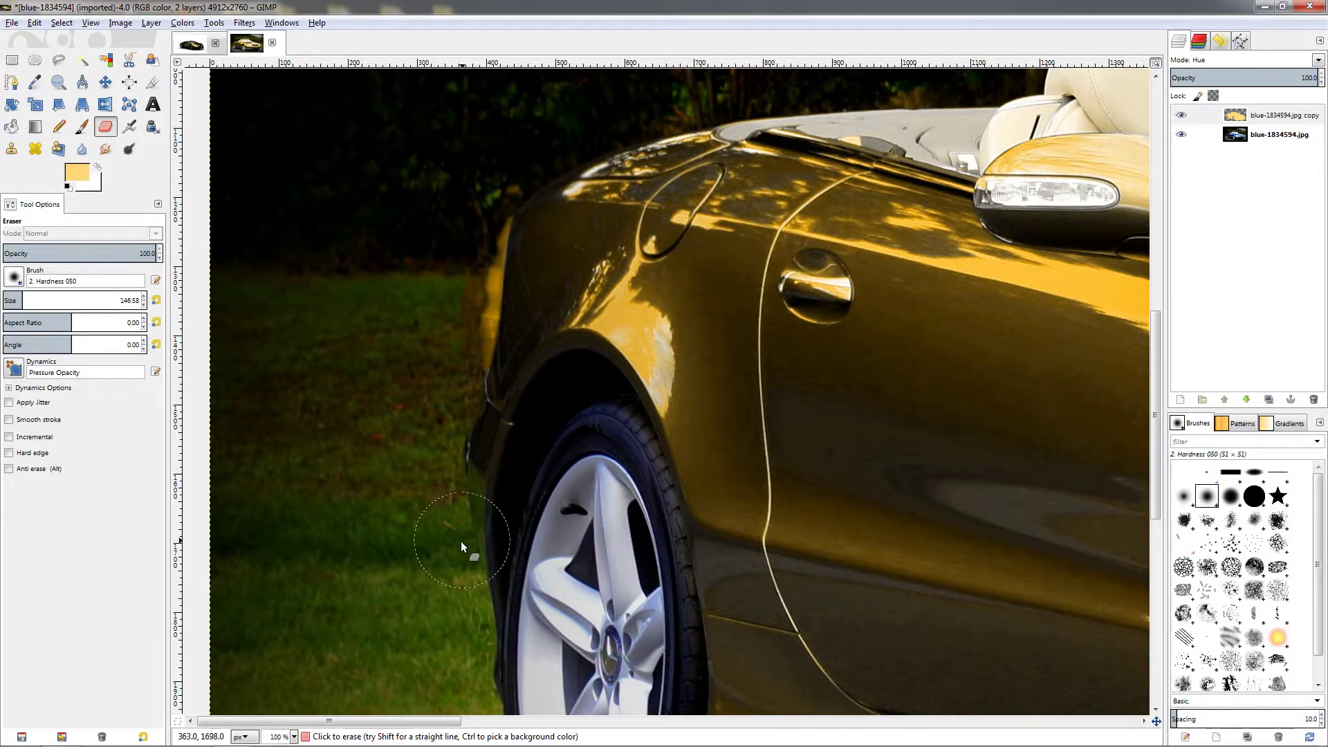
{"action": "scroll", "coordinate": [460, 544], "scroll_direction": "down", "scroll_amount": 2}
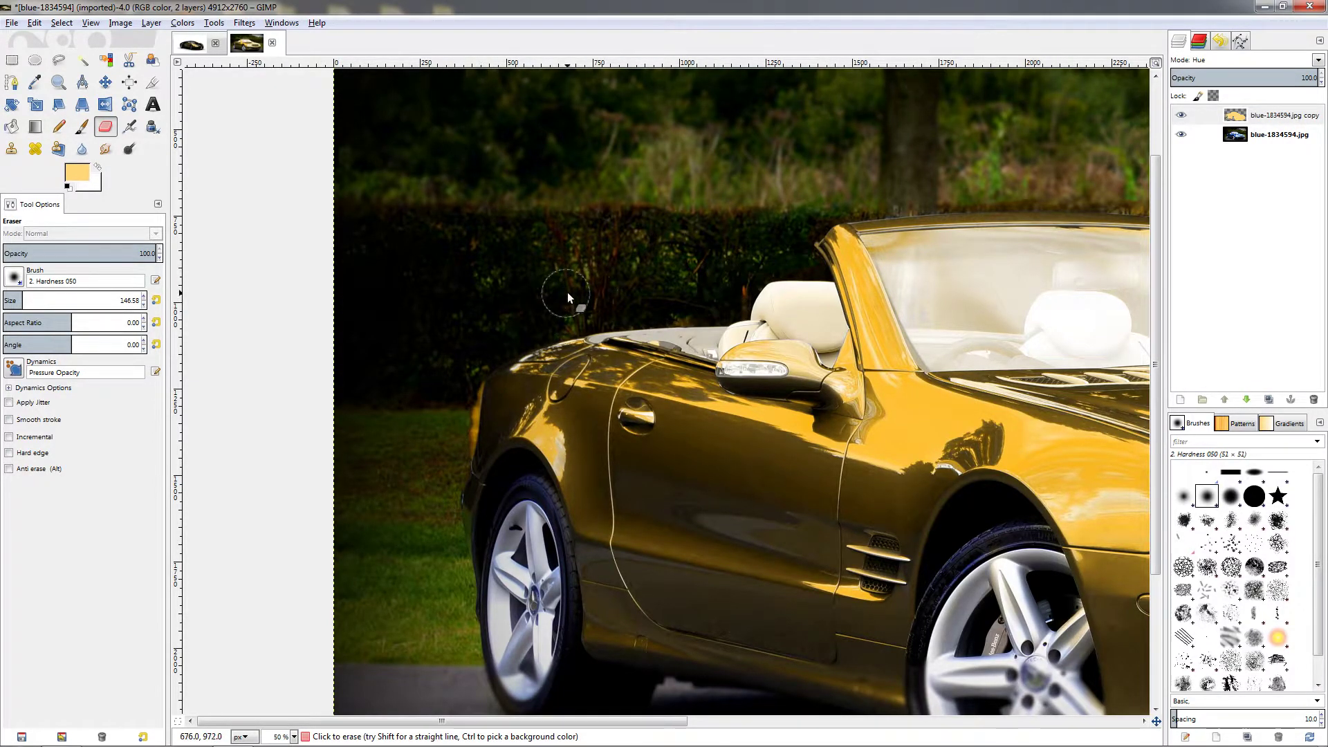
{"action": "scroll", "coordinate": [568, 292], "scroll_direction": "up", "scroll_amount": 3}
{"action": "scroll", "coordinate": [567, 292], "scroll_direction": "right", "scroll_amount": 5}
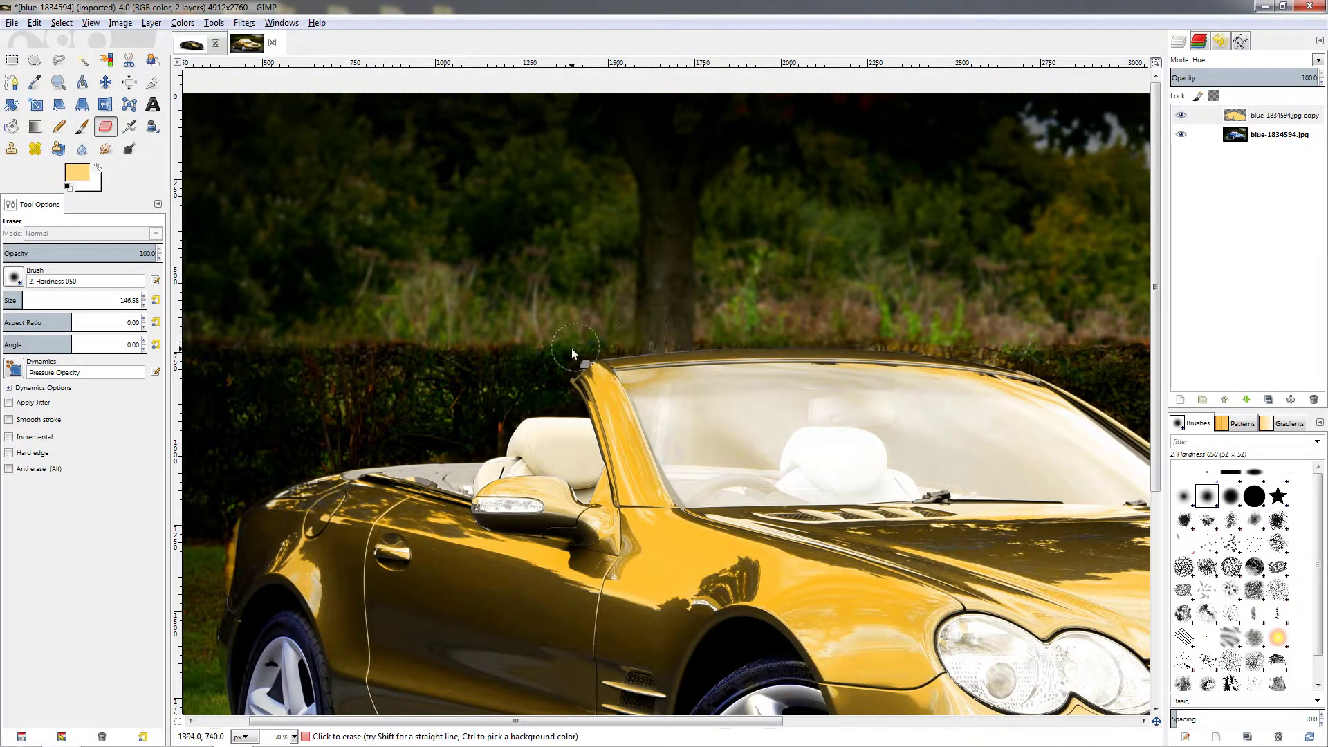
{"action": "scroll", "coordinate": [472, 425], "scroll_direction": "down", "scroll_amount": 2}
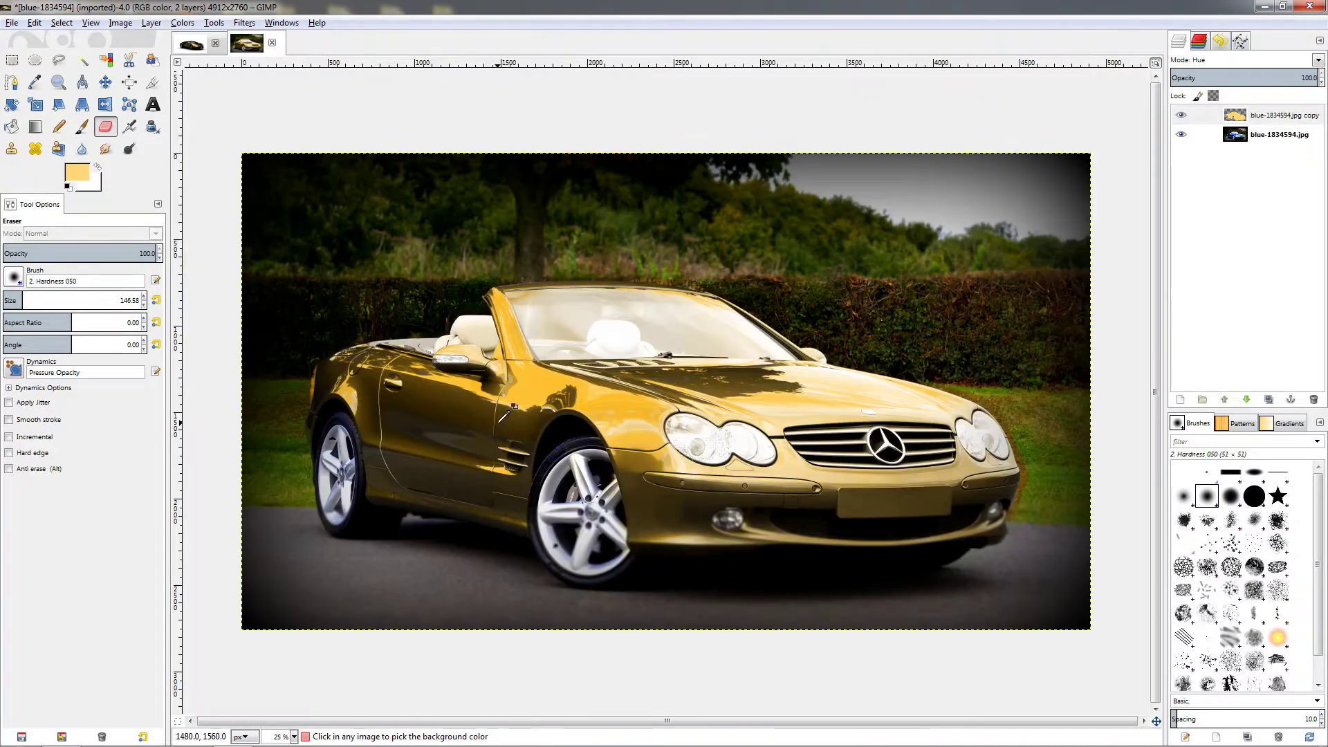
Erase the gold fringe beside the headlight and bumper corner, reducing the eraser to 76
{"action": "scroll", "coordinate": [690, 423], "scroll_direction": "right", "scroll_amount": 5}
{"action": "scroll", "coordinate": [691, 424], "scroll_direction": "down", "scroll_amount": 1}
{"action": "scroll", "coordinate": [691, 423], "scroll_direction": "up", "scroll_amount": 2}
{"action": "scroll", "coordinate": [691, 424], "scroll_direction": "up", "scroll_amount": 2}
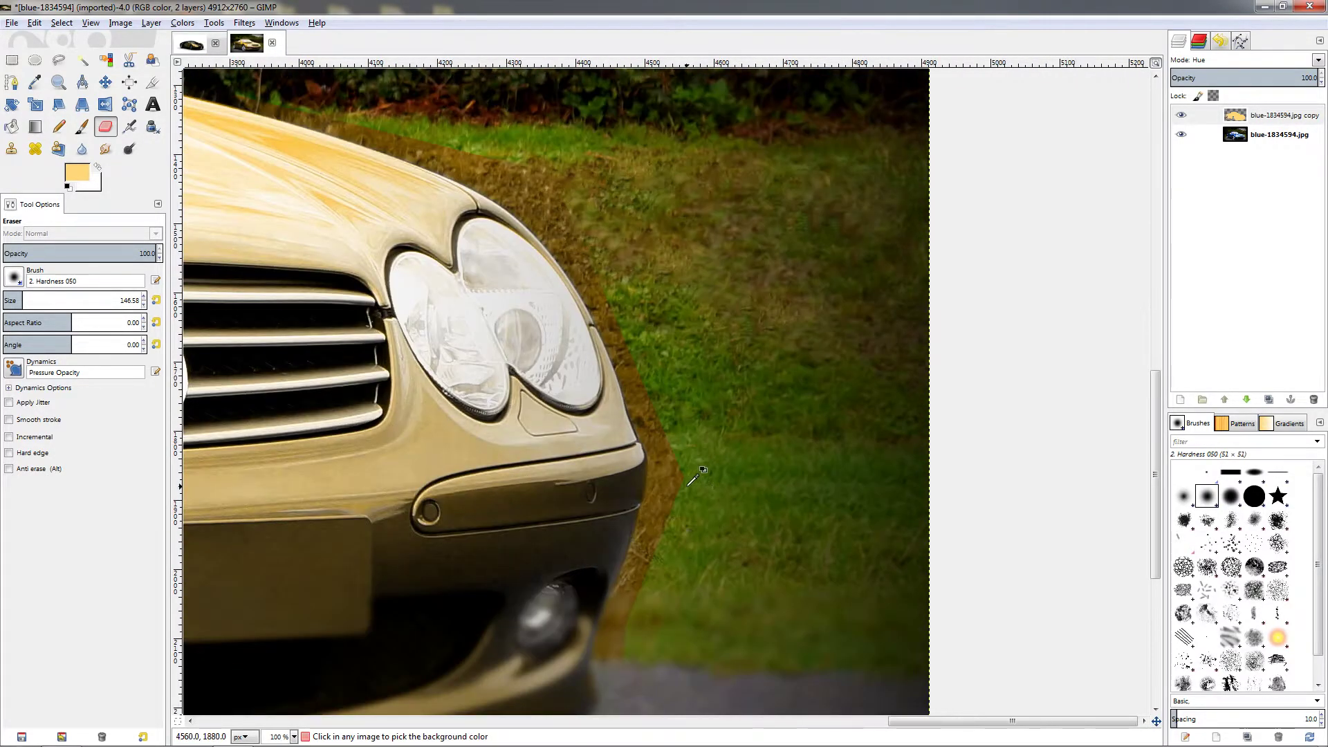
{"action": "mouse_move", "coordinate": [644, 612]}
{"action": "left_mouse_down"}
{"action": "mouse_move", "coordinate": [630, 650]}
{"action": "mouse_move", "coordinate": [667, 591]}
{"action": "mouse_move", "coordinate": [694, 455]}
{"action": "left_mouse_up"}
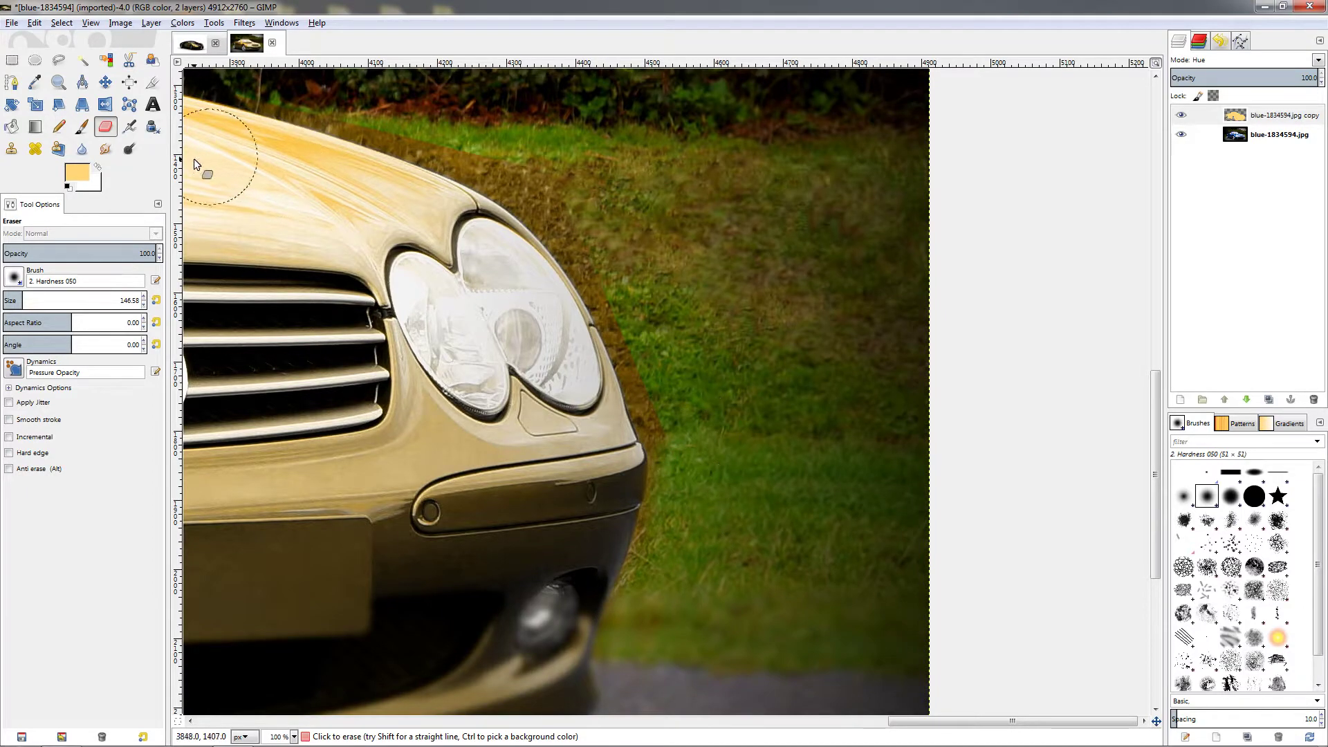
{"action": "left_click_drag", "start_coordinate": [22, 301], "coordinate": [12, 300]}
{"action": "mouse_move", "coordinate": [671, 471]}
{"action": "left_mouse_down"}
{"action": "mouse_move", "coordinate": [655, 423]}
{"action": "mouse_move", "coordinate": [665, 448]}
{"action": "left_mouse_up"}
{"action": "left_click_drag", "start_coordinate": [674, 459], "coordinate": [600, 472]}
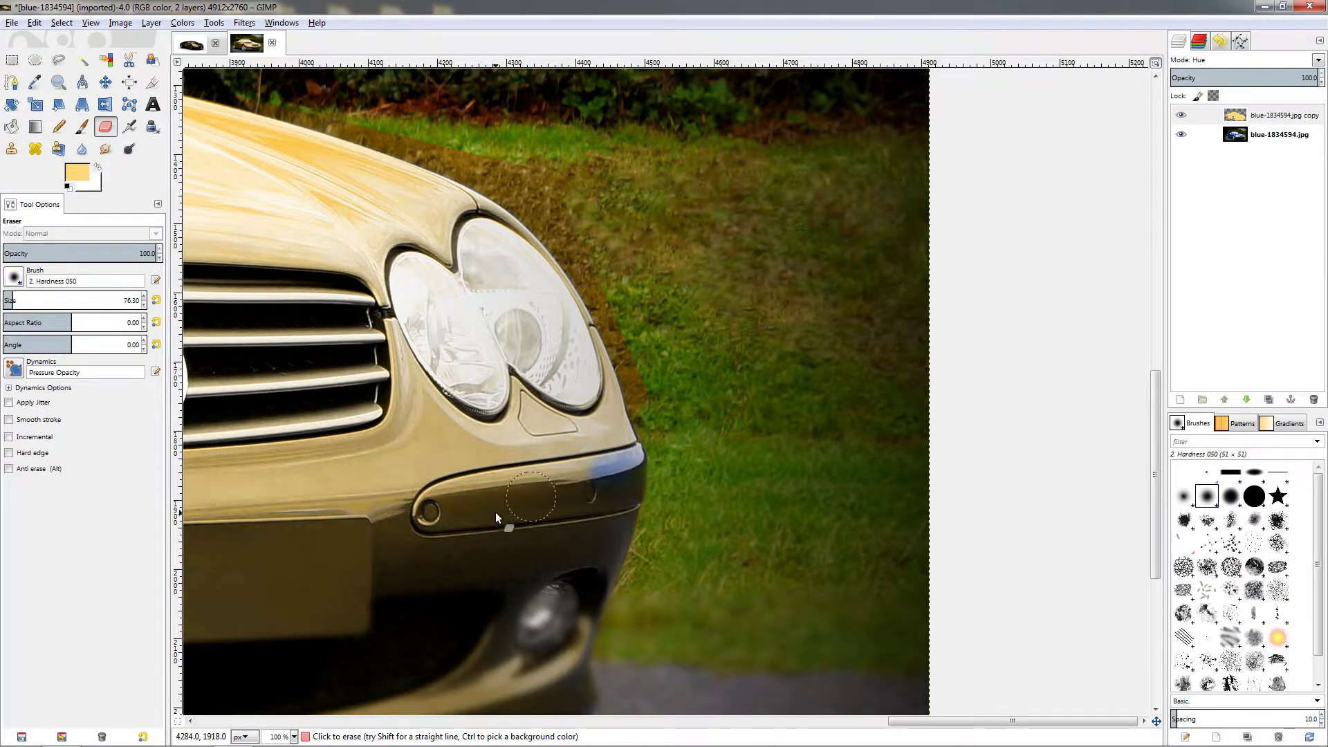
Restore the mistakenly erased bumper patch with Anti erase, then erase gold beside the hood
{"action": "left_click", "coordinate": [45, 471]}
{"action": "mouse_move", "coordinate": [595, 458]}
{"action": "left_mouse_down"}
{"action": "mouse_move", "coordinate": [600, 497]}
{"action": "mouse_move", "coordinate": [627, 464]}
{"action": "left_mouse_up"}
{"action": "left_click", "coordinate": [28, 469]}
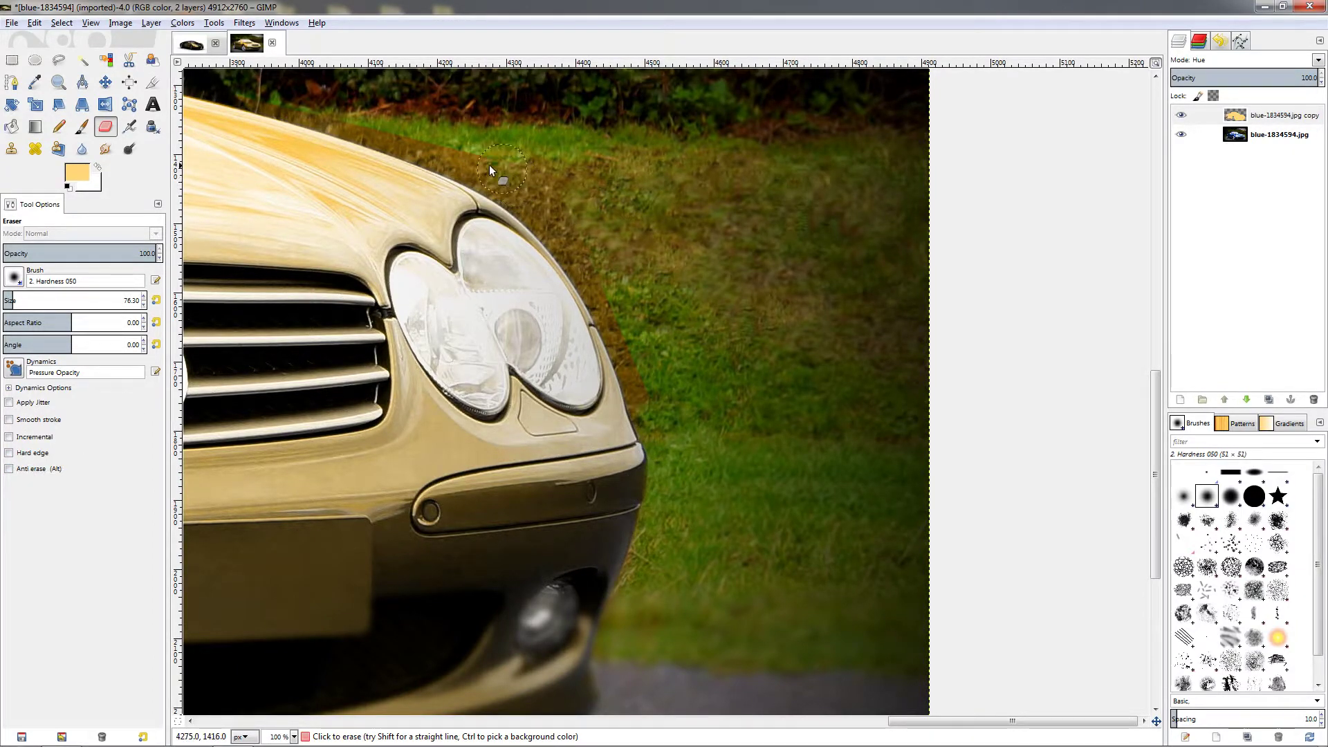
{"action": "left_click_drag", "start_coordinate": [488, 164], "coordinate": [560, 206]}
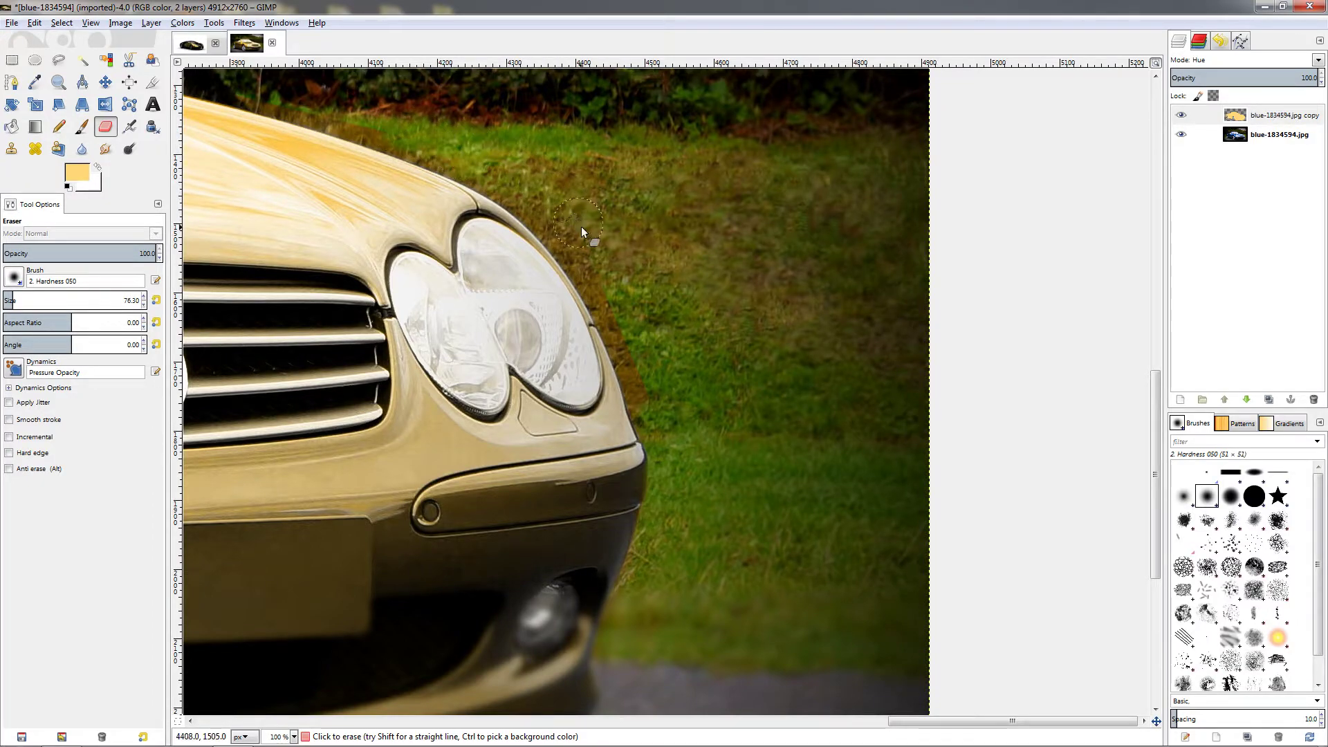
{"action": "scroll", "coordinate": [581, 243], "scroll_direction": "down", "scroll_amount": 4, "text": "ctrl"}
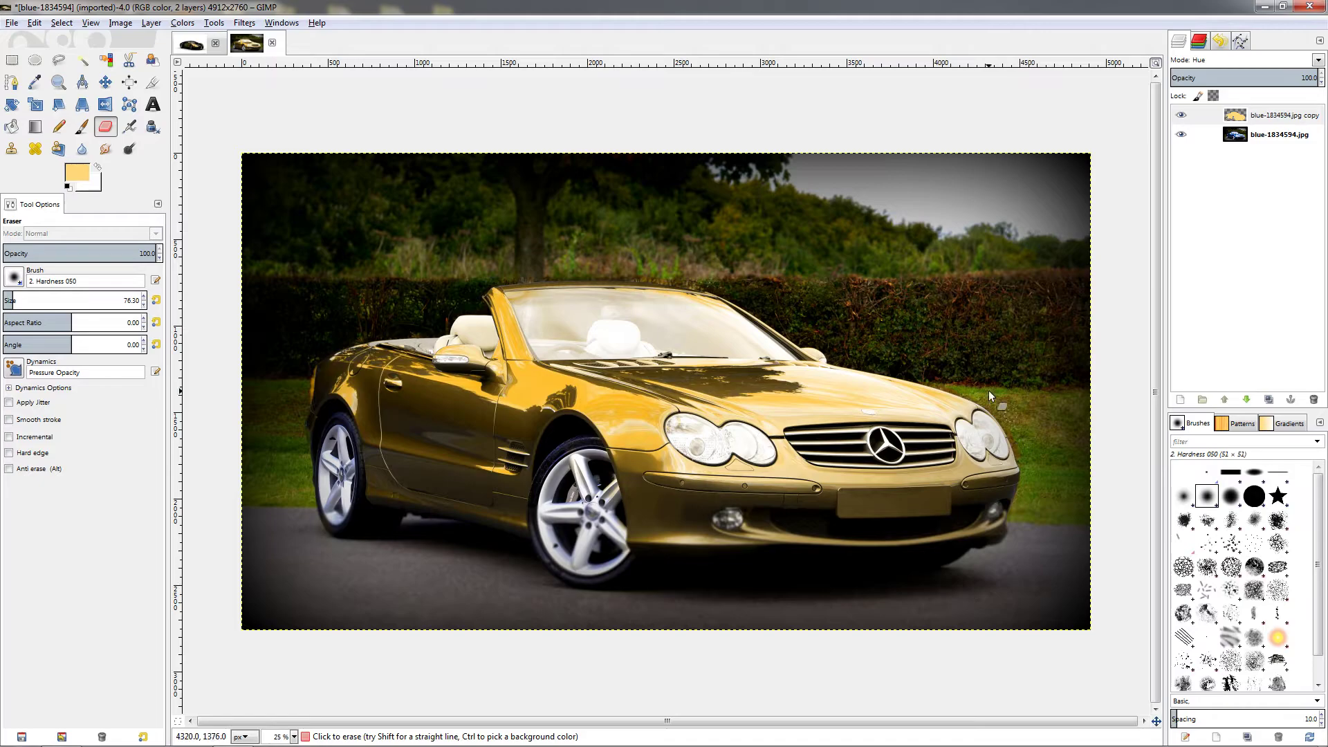
{"action": "scroll", "coordinate": [683, 488], "scroll_direction": "up", "scroll_amount": 1}
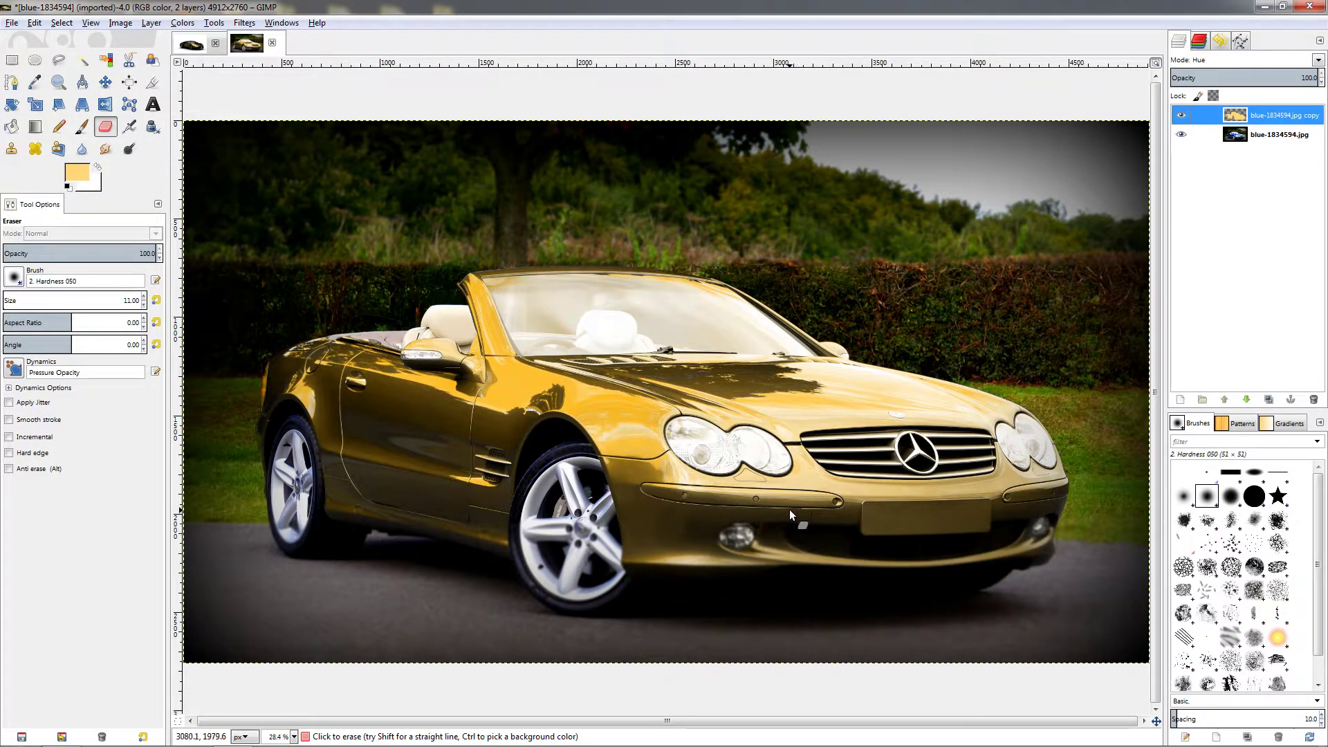
Toggle the gold layer twice to compare with the blue original, then set eraser size 86.34
{"action": "left_click", "coordinate": [1181, 116]}
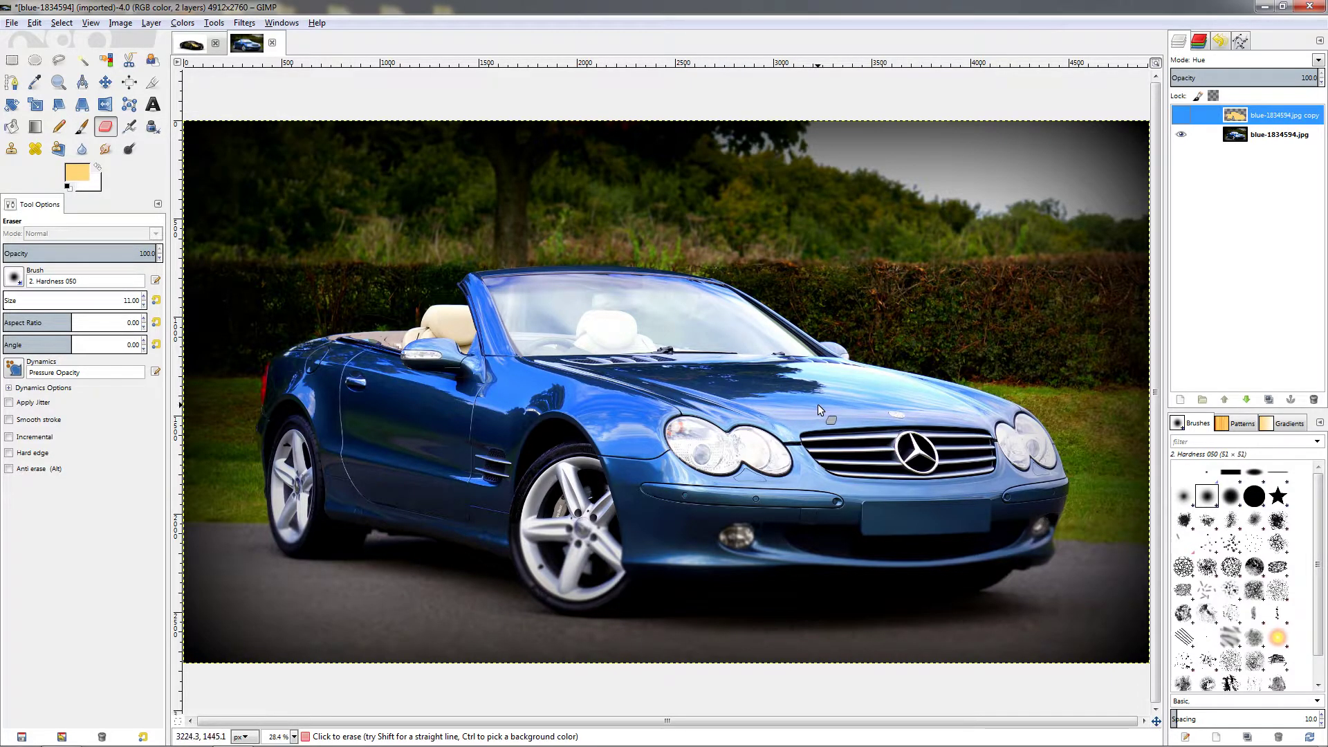
{"action": "left_click", "coordinate": [1182, 114]}
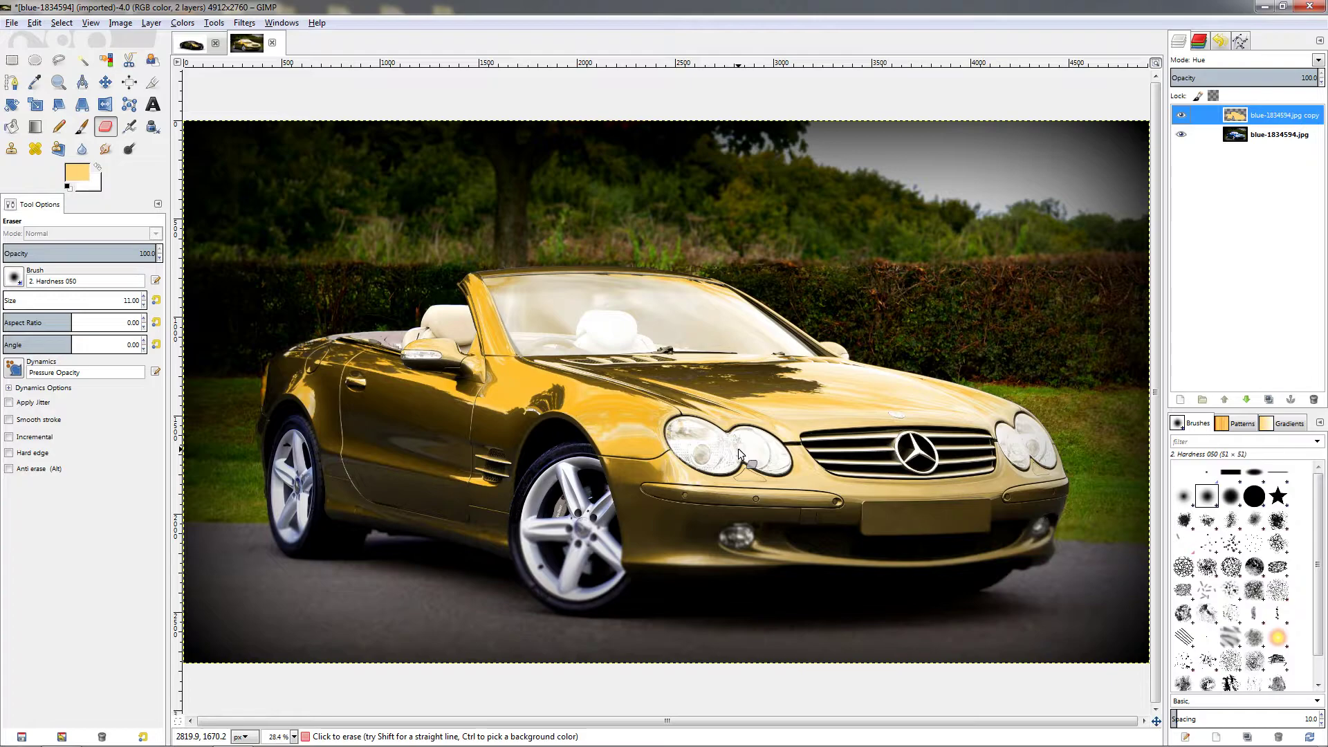
{"action": "left_click", "coordinate": [1181, 115]}
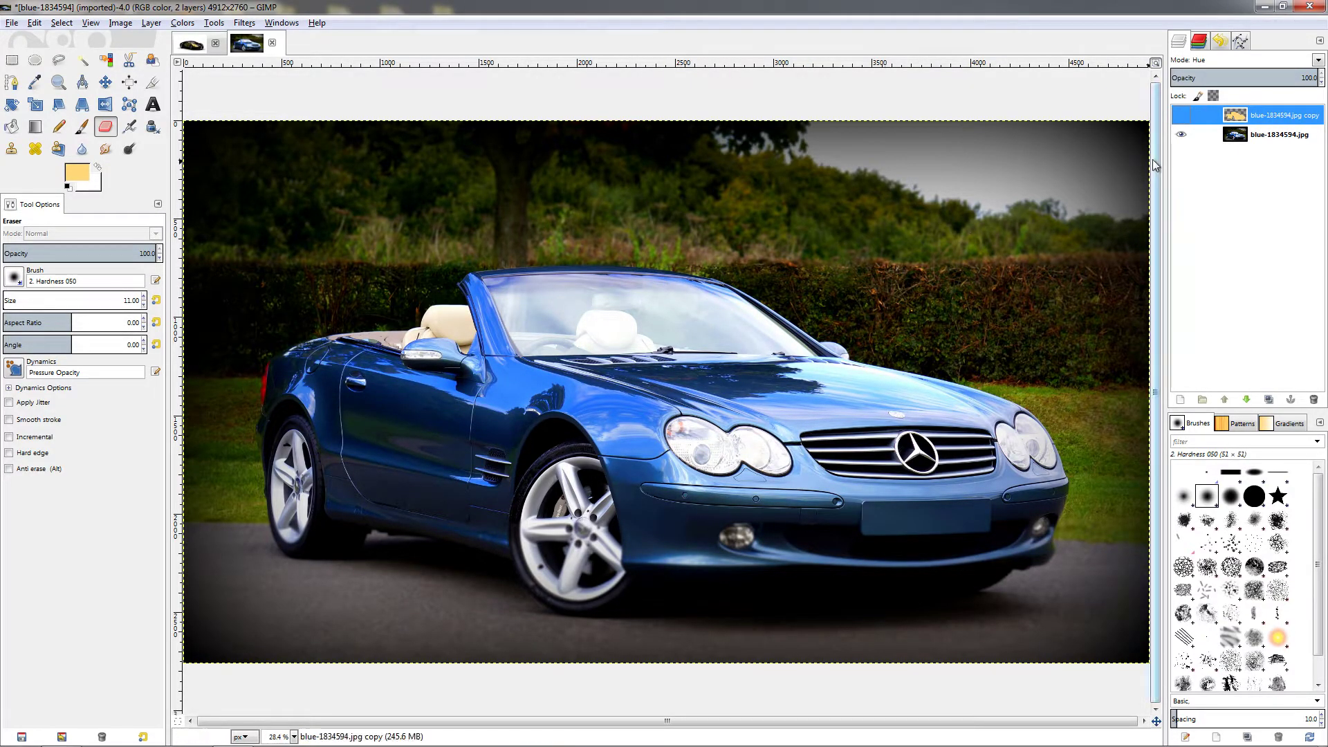
{"action": "left_click", "coordinate": [1180, 117]}
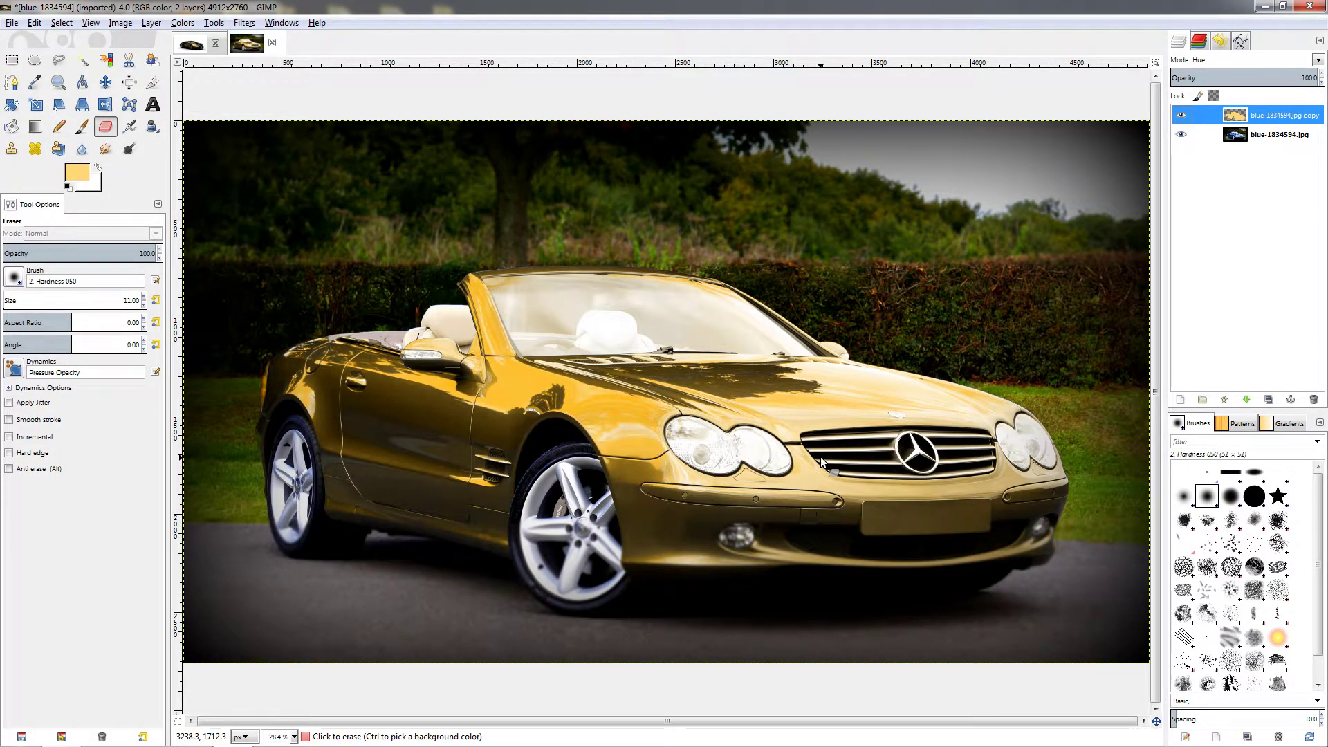
{"action": "left_click_drag", "start_coordinate": [4, 302], "coordinate": [15, 301]}
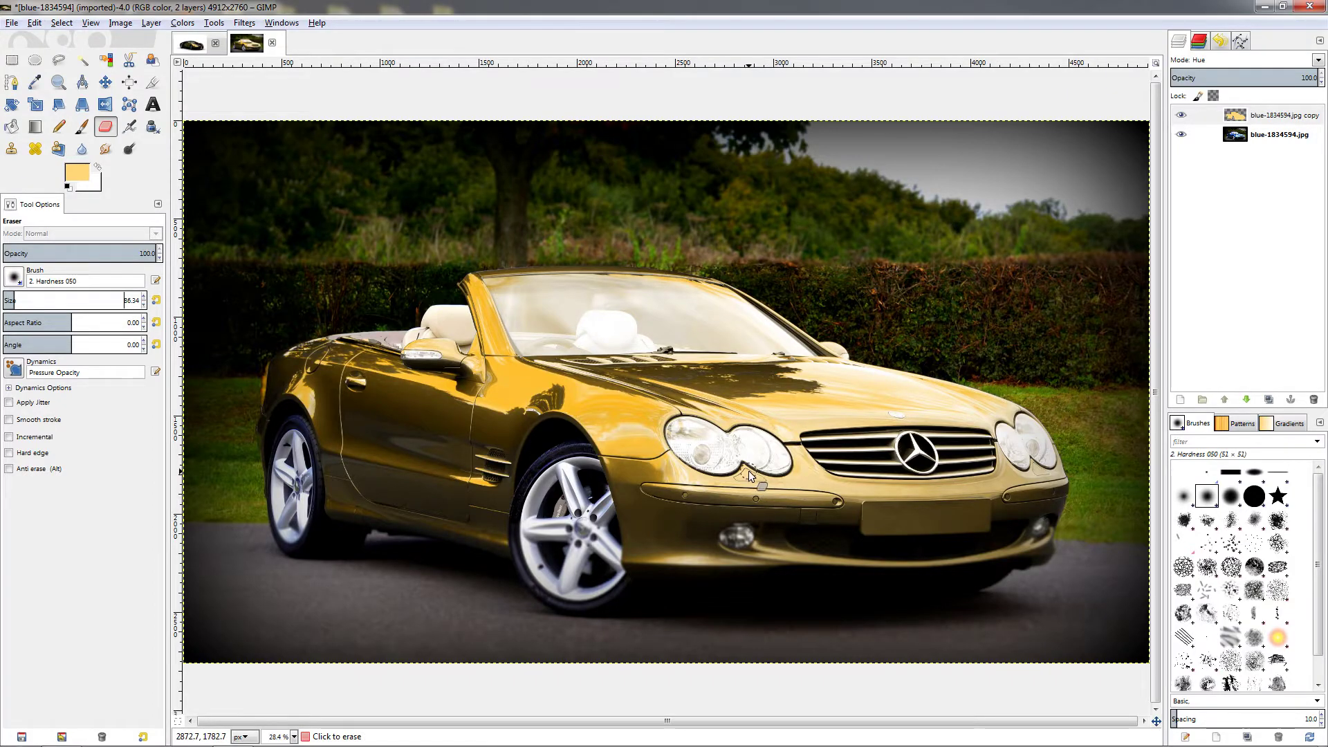
Zoom to 100% on the left headlight and lower the Eraser opacity to about 20
{"action": "scroll", "coordinate": [745, 470], "scroll_direction": "up", "scroll_amount": 3}
{"action": "scroll", "coordinate": [745, 471], "scroll_direction": "up", "scroll_amount": 1}
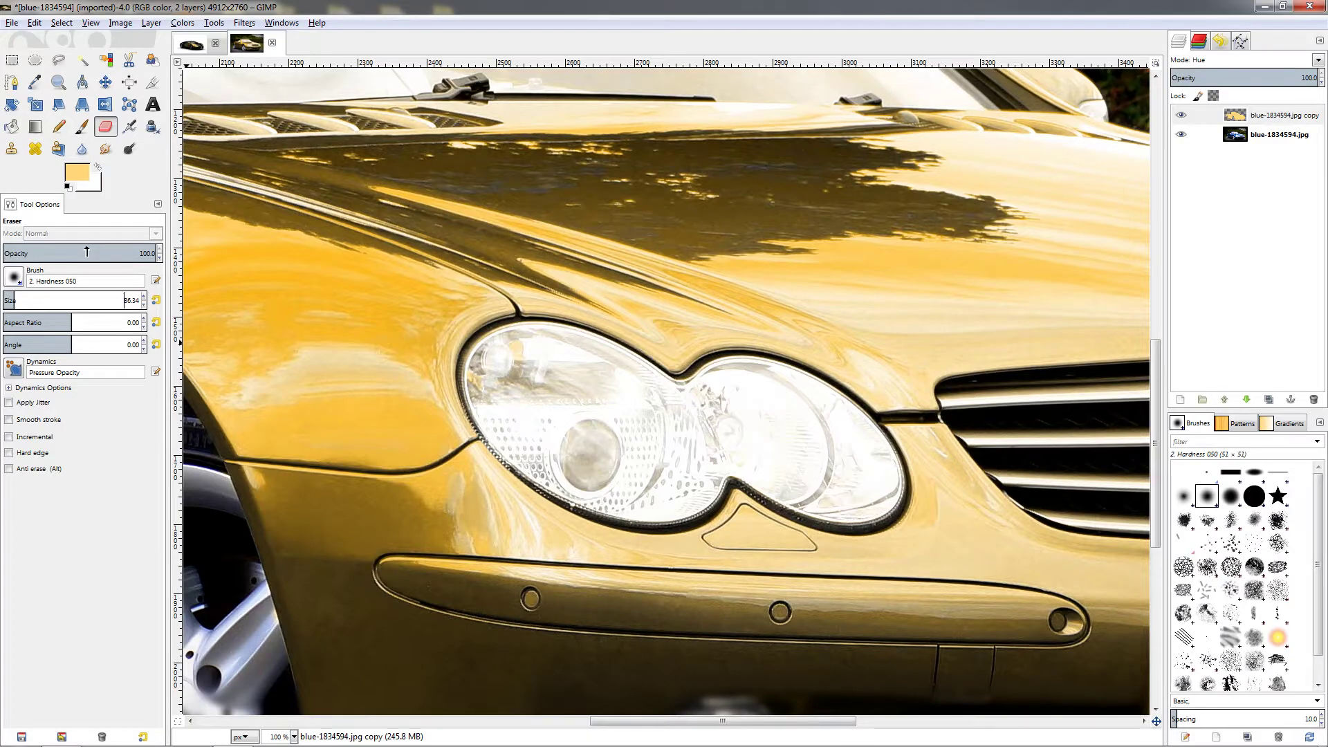
{"action": "left_click_drag", "start_coordinate": [87, 253], "coordinate": [34, 253]}
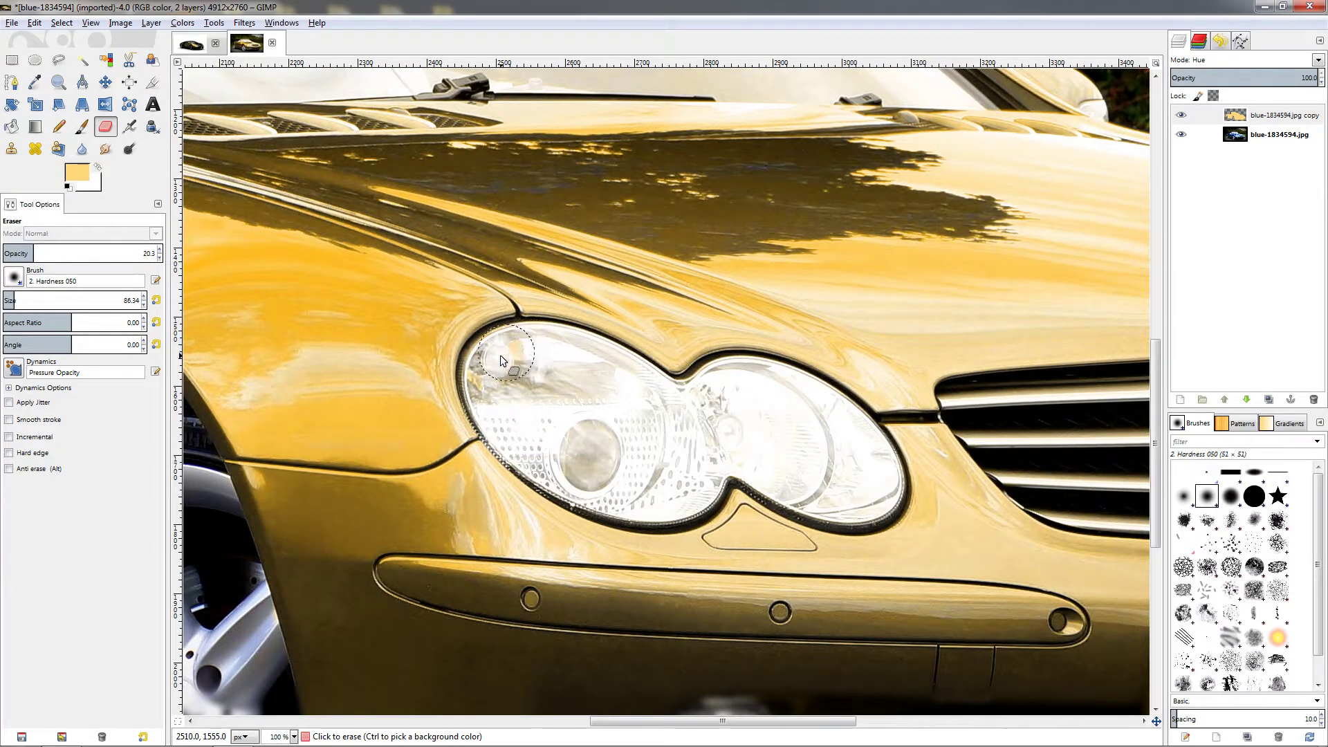
Erase the gold tint evenly from both lamps of the left headlight
{"action": "mouse_move", "coordinate": [492, 398]}
{"action": "left_mouse_down"}
{"action": "mouse_move", "coordinate": [558, 467]}
{"action": "mouse_move", "coordinate": [525, 415]}
{"action": "mouse_move", "coordinate": [527, 353]}
{"action": "left_mouse_up"}
{"action": "mouse_move", "coordinate": [647, 391]}
{"action": "left_mouse_down"}
{"action": "mouse_move", "coordinate": [563, 415]}
{"action": "mouse_move", "coordinate": [590, 399]}
{"action": "mouse_move", "coordinate": [514, 350]}
{"action": "mouse_move", "coordinate": [496, 381]}
{"action": "mouse_move", "coordinate": [549, 464]}
{"action": "mouse_move", "coordinate": [603, 485]}
{"action": "mouse_move", "coordinate": [618, 470]}
{"action": "mouse_move", "coordinate": [607, 387]}
{"action": "mouse_move", "coordinate": [661, 402]}
{"action": "mouse_move", "coordinate": [698, 485]}
{"action": "mouse_move", "coordinate": [648, 494]}
{"action": "mouse_move", "coordinate": [643, 403]}
{"action": "mouse_move", "coordinate": [627, 484]}
{"action": "mouse_move", "coordinate": [504, 401]}
{"action": "mouse_move", "coordinate": [502, 355]}
{"action": "mouse_move", "coordinate": [647, 412]}
{"action": "mouse_move", "coordinate": [713, 414]}
{"action": "mouse_move", "coordinate": [730, 391]}
{"action": "mouse_move", "coordinate": [774, 397]}
{"action": "left_mouse_up"}
{"action": "mouse_move", "coordinate": [858, 444]}
{"action": "left_mouse_down"}
{"action": "mouse_move", "coordinate": [743, 387]}
{"action": "mouse_move", "coordinate": [775, 399]}
{"action": "mouse_move", "coordinate": [743, 438]}
{"action": "left_mouse_up"}
{"action": "mouse_move", "coordinate": [812, 493]}
{"action": "left_mouse_down"}
{"action": "mouse_move", "coordinate": [874, 492]}
{"action": "mouse_move", "coordinate": [857, 442]}
{"action": "mouse_move", "coordinate": [818, 411]}
{"action": "mouse_move", "coordinate": [762, 426]}
{"action": "mouse_move", "coordinate": [825, 471]}
{"action": "mouse_move", "coordinate": [864, 466]}
{"action": "mouse_move", "coordinate": [879, 492]}
{"action": "mouse_move", "coordinate": [740, 452]}
{"action": "mouse_move", "coordinate": [657, 485]}
{"action": "mouse_move", "coordinate": [527, 427]}
{"action": "left_mouse_up"}
{"action": "mouse_move", "coordinate": [602, 362]}
{"action": "left_mouse_down"}
{"action": "mouse_move", "coordinate": [659, 397]}
{"action": "mouse_move", "coordinate": [728, 386]}
{"action": "mouse_move", "coordinate": [816, 407]}
{"action": "mouse_move", "coordinate": [861, 450]}
{"action": "mouse_move", "coordinate": [710, 442]}
{"action": "mouse_move", "coordinate": [697, 472]}
{"action": "mouse_move", "coordinate": [703, 444]}
{"action": "mouse_move", "coordinate": [625, 425]}
{"action": "left_mouse_up"}
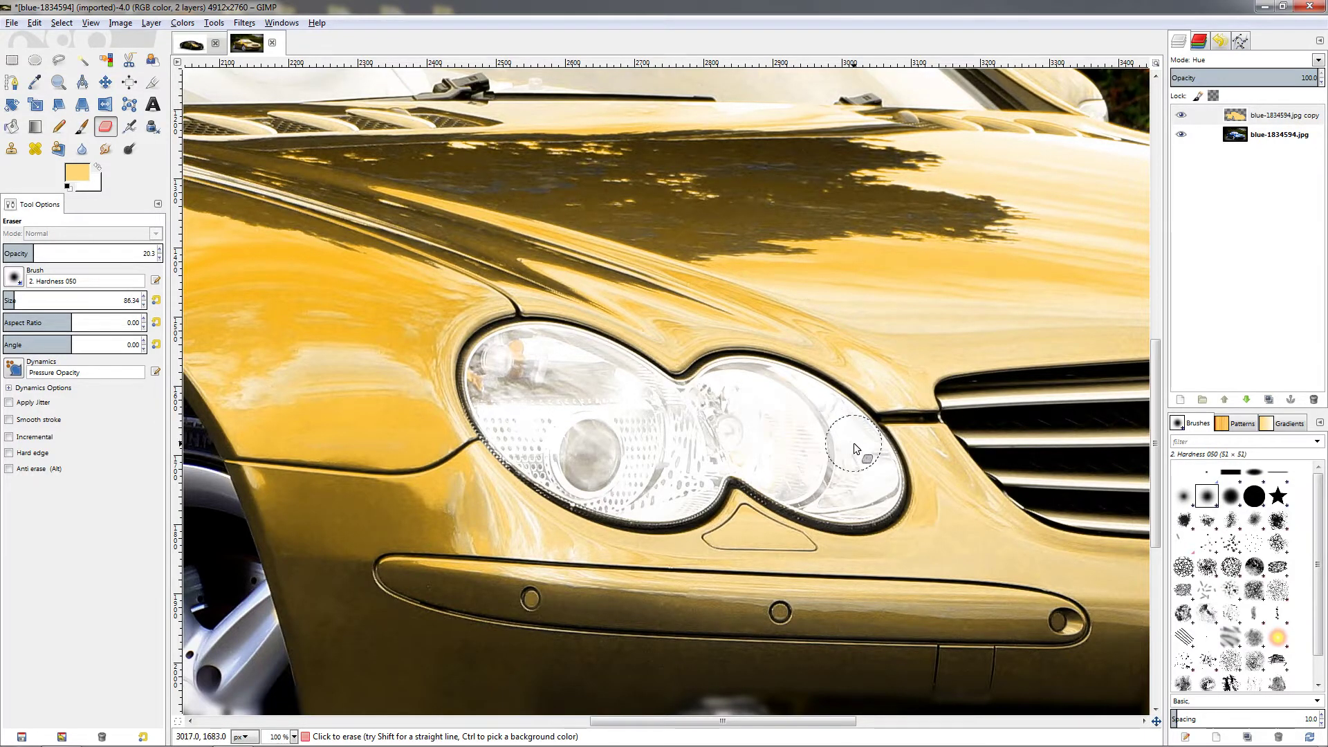
Fade the gold from the right headlamp at 100% zoom, then bring the windscreen into view
{"action": "scroll", "coordinate": [855, 442], "scroll_direction": "down", "scroll_amount": 3}
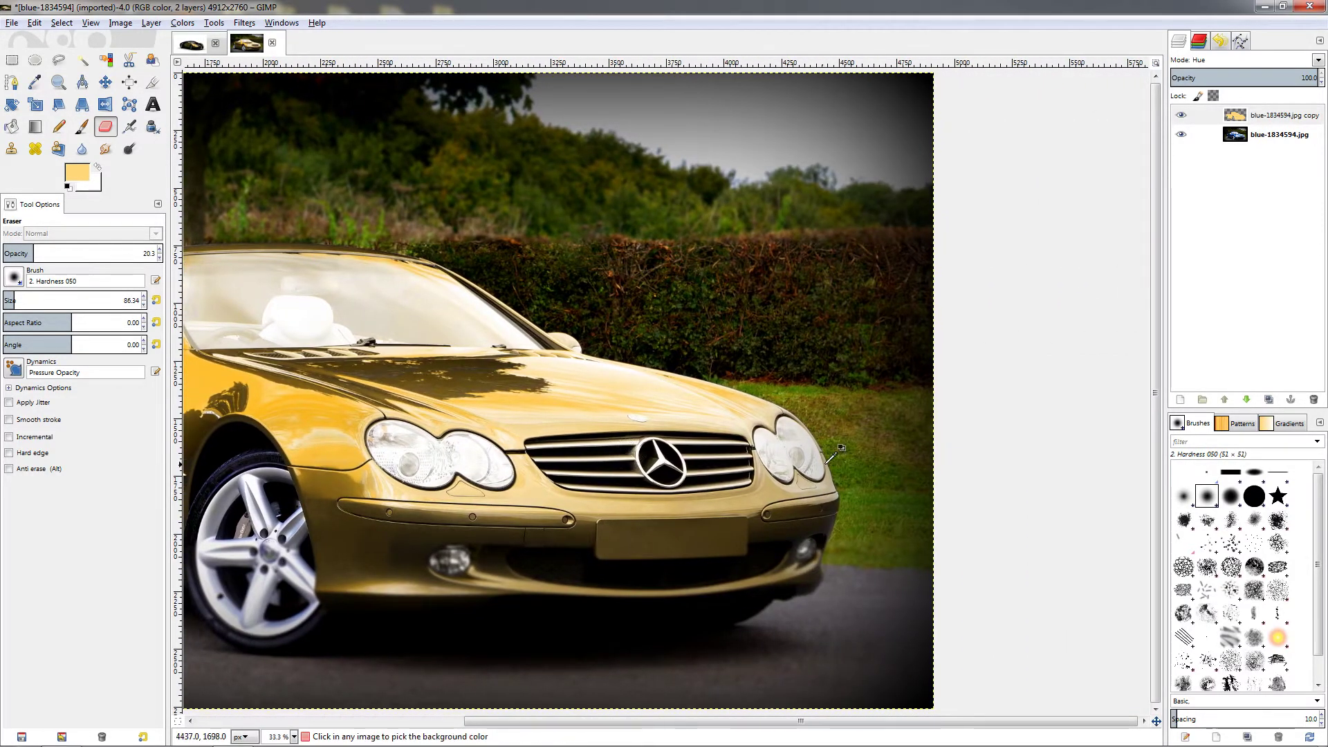
{"action": "scroll", "coordinate": [838, 451], "scroll_direction": "up", "scroll_amount": 3}
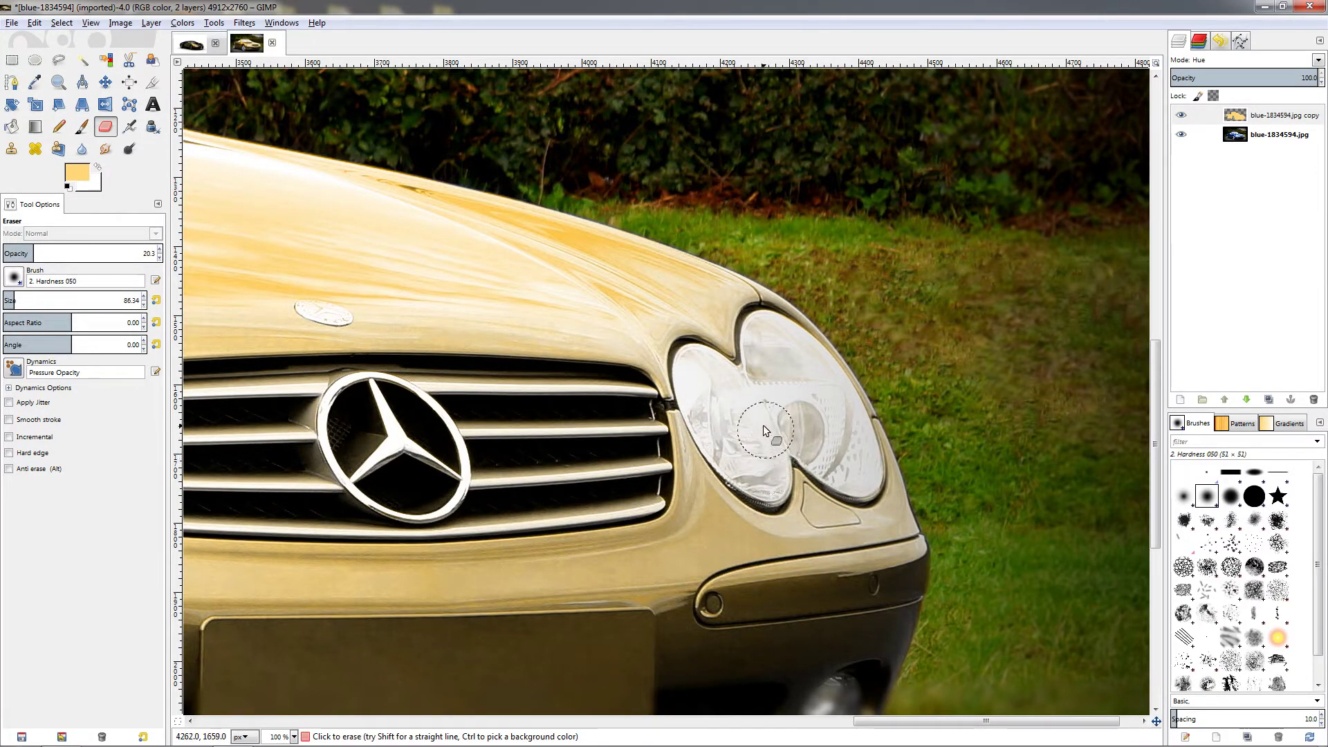
{"action": "mouse_move", "coordinate": [799, 368]}
{"action": "left_mouse_down"}
{"action": "mouse_move", "coordinate": [798, 354]}
{"action": "mouse_move", "coordinate": [854, 454]}
{"action": "mouse_move", "coordinate": [775, 436]}
{"action": "mouse_move", "coordinate": [700, 368]}
{"action": "mouse_move", "coordinate": [760, 473]}
{"action": "mouse_move", "coordinate": [774, 350]}
{"action": "mouse_move", "coordinate": [845, 443]}
{"action": "mouse_move", "coordinate": [678, 433]}
{"action": "left_mouse_up"}
{"action": "mouse_move", "coordinate": [499, 423]}
{"action": "left_mouse_down"}
{"action": "mouse_move", "coordinate": [517, 429]}
{"action": "mouse_move", "coordinate": [486, 363]}
{"action": "mouse_move", "coordinate": [547, 345]}
{"action": "mouse_move", "coordinate": [830, 400]}
{"action": "mouse_move", "coordinate": [951, 484]}
{"action": "left_mouse_up"}
{"action": "left_click_drag", "start_coordinate": [429, 283], "coordinate": [958, 537]}
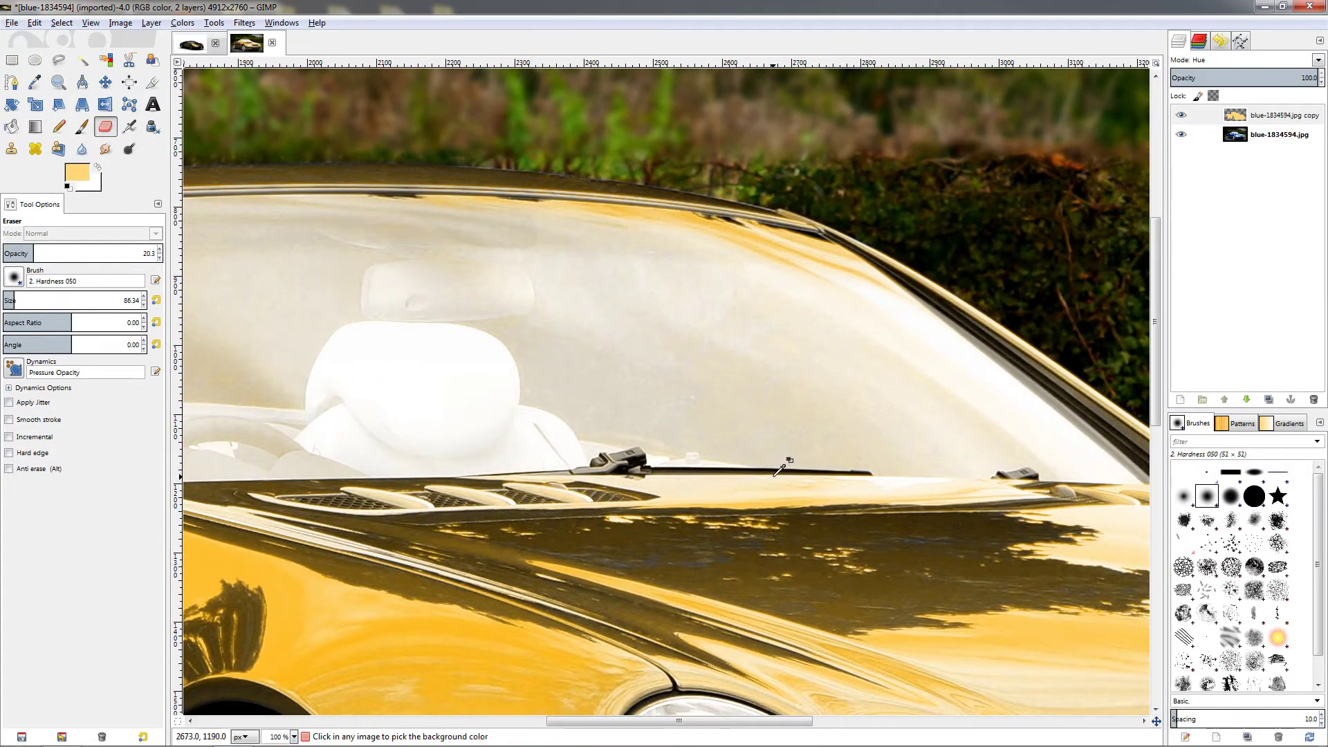
{"action": "scroll", "coordinate": [721, 471], "scroll_direction": "down", "scroll_amount": 1}
Fade the gold cast off the windscreen glass at 66.7% zoom, then zoom out to the whole car
{"action": "left_click_drag", "start_coordinate": [721, 471], "coordinate": [773, 454]}
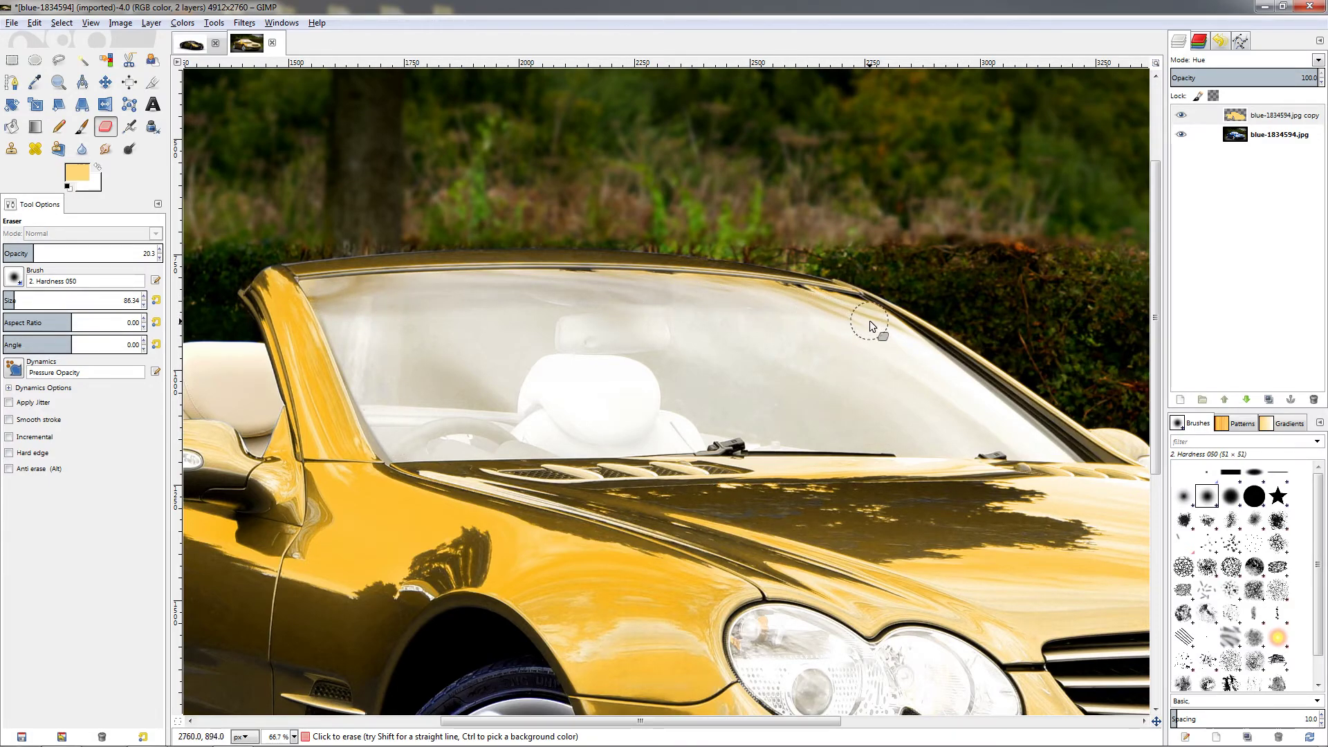
{"action": "scroll", "coordinate": [653, 427], "scroll_direction": "down", "scroll_amount": 3}
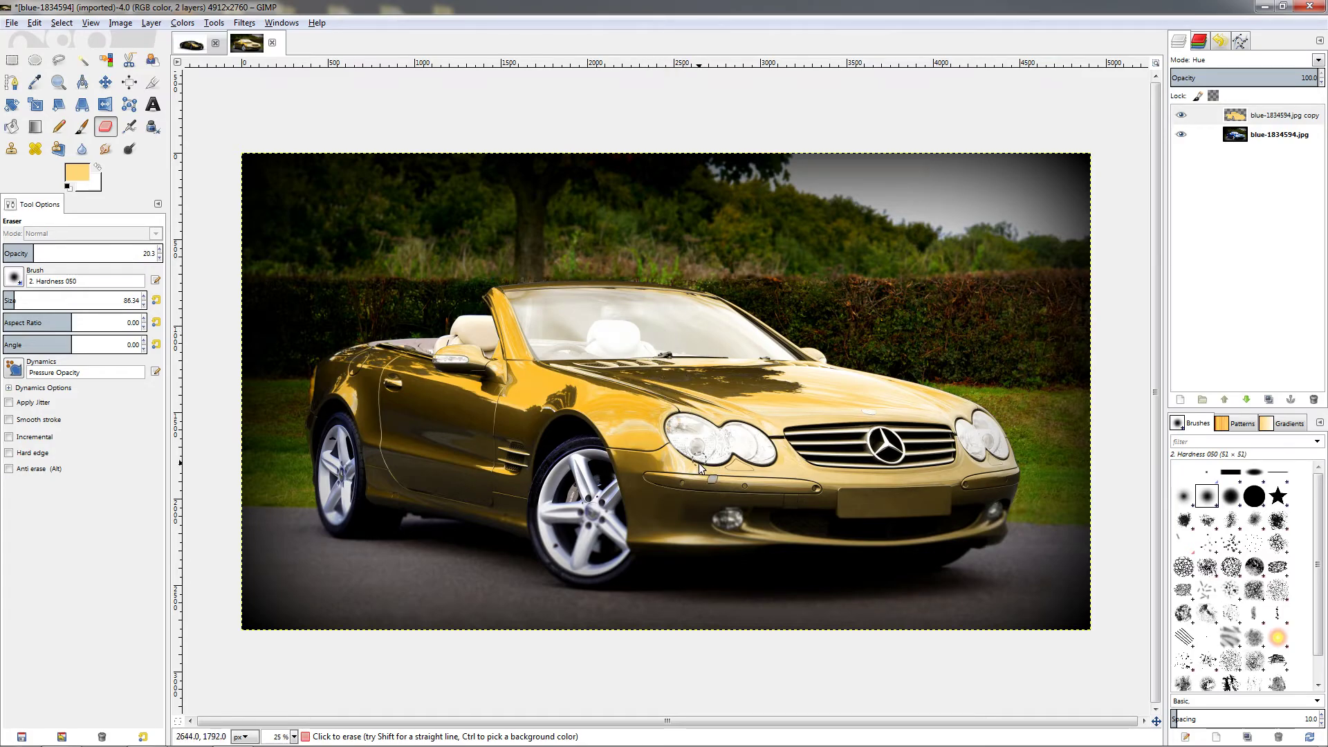
{"action": "left_click", "coordinate": [1155, 62]}
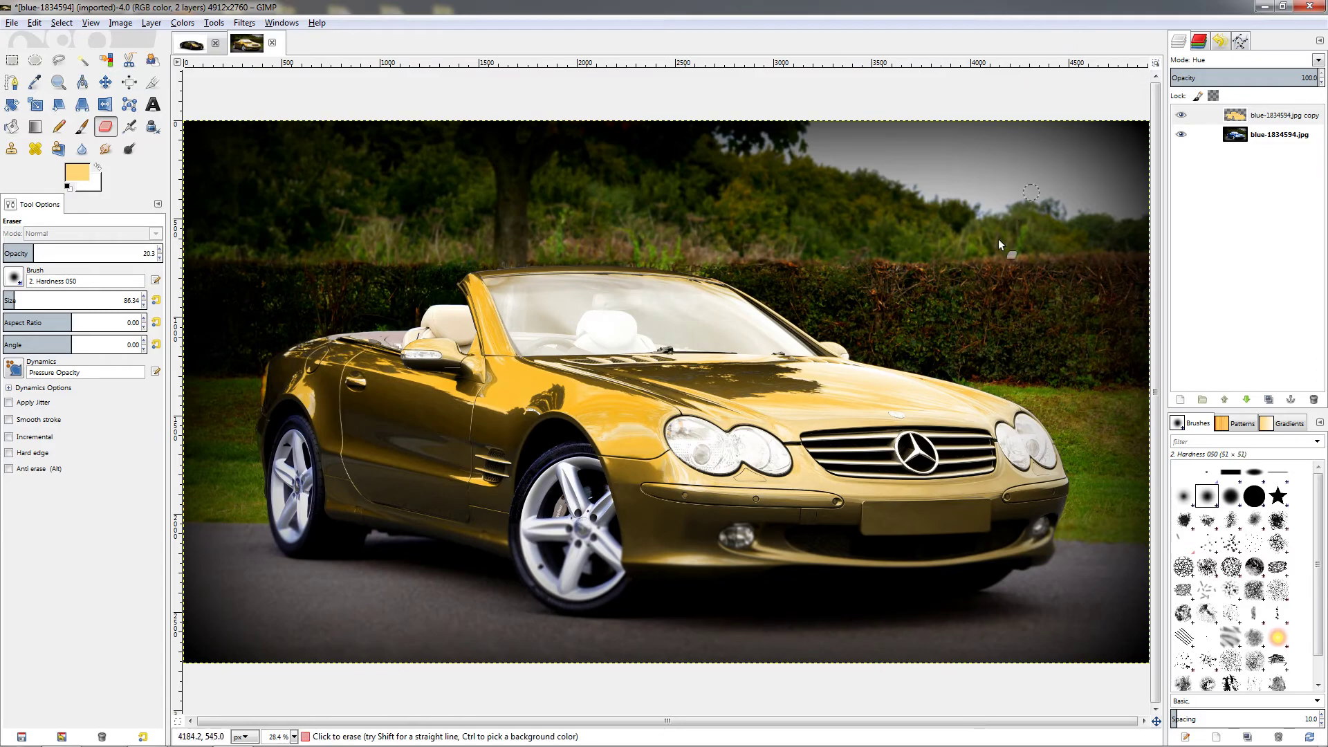
{"action": "key", "text": "Page_Up"}
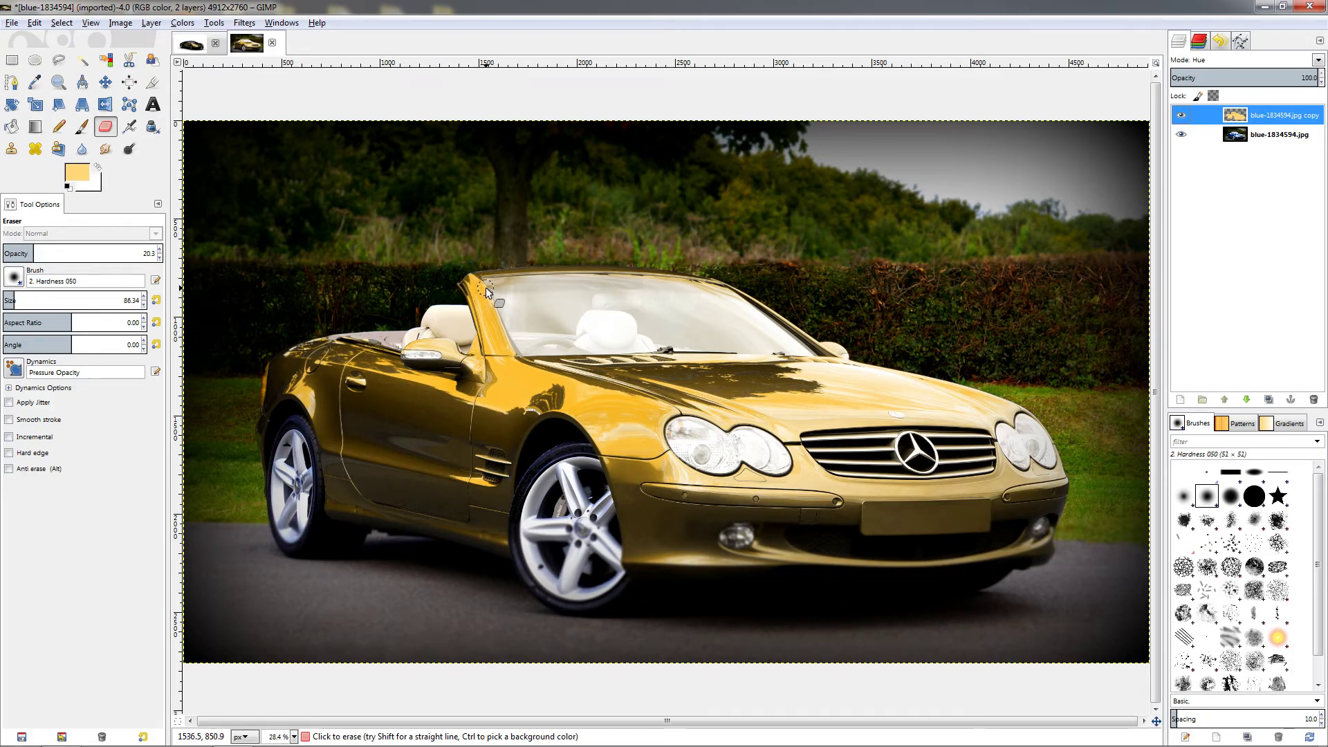
{"action": "left_click", "coordinate": [1182, 116]}
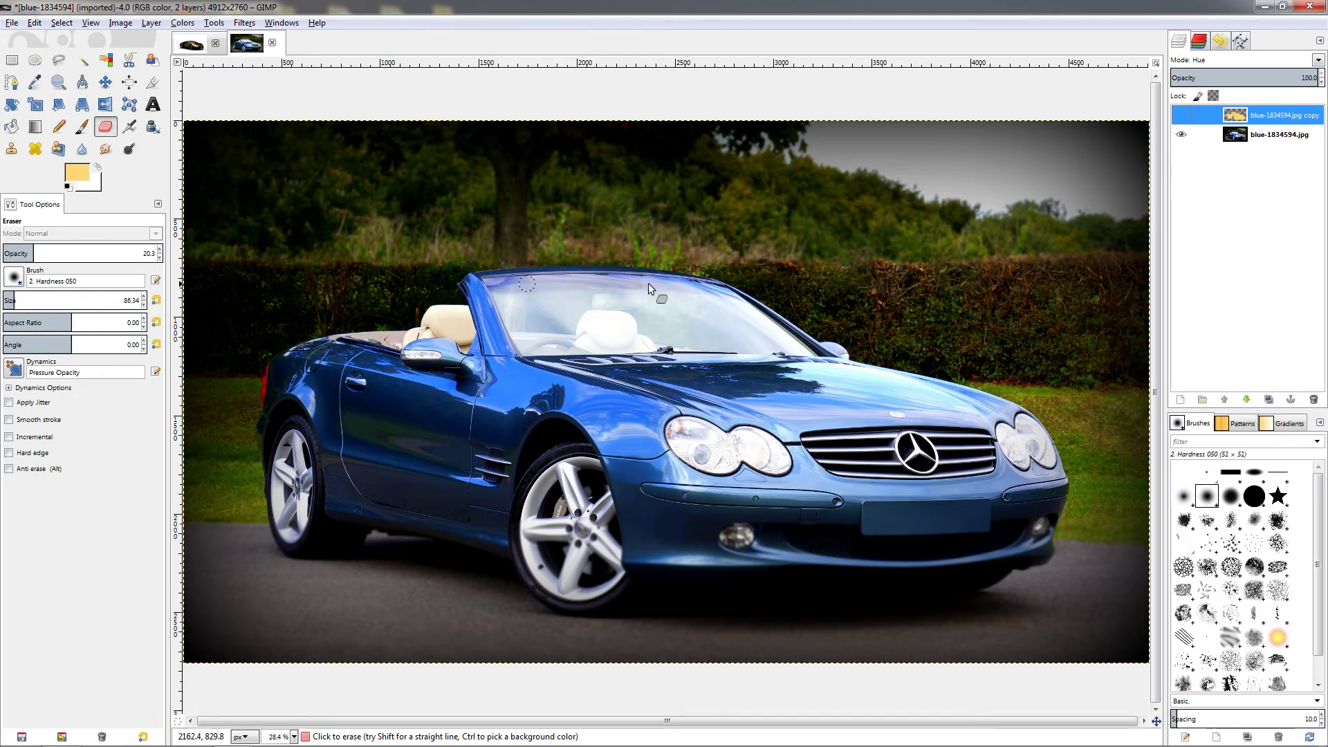
{"action": "left_click", "coordinate": [1182, 115]}
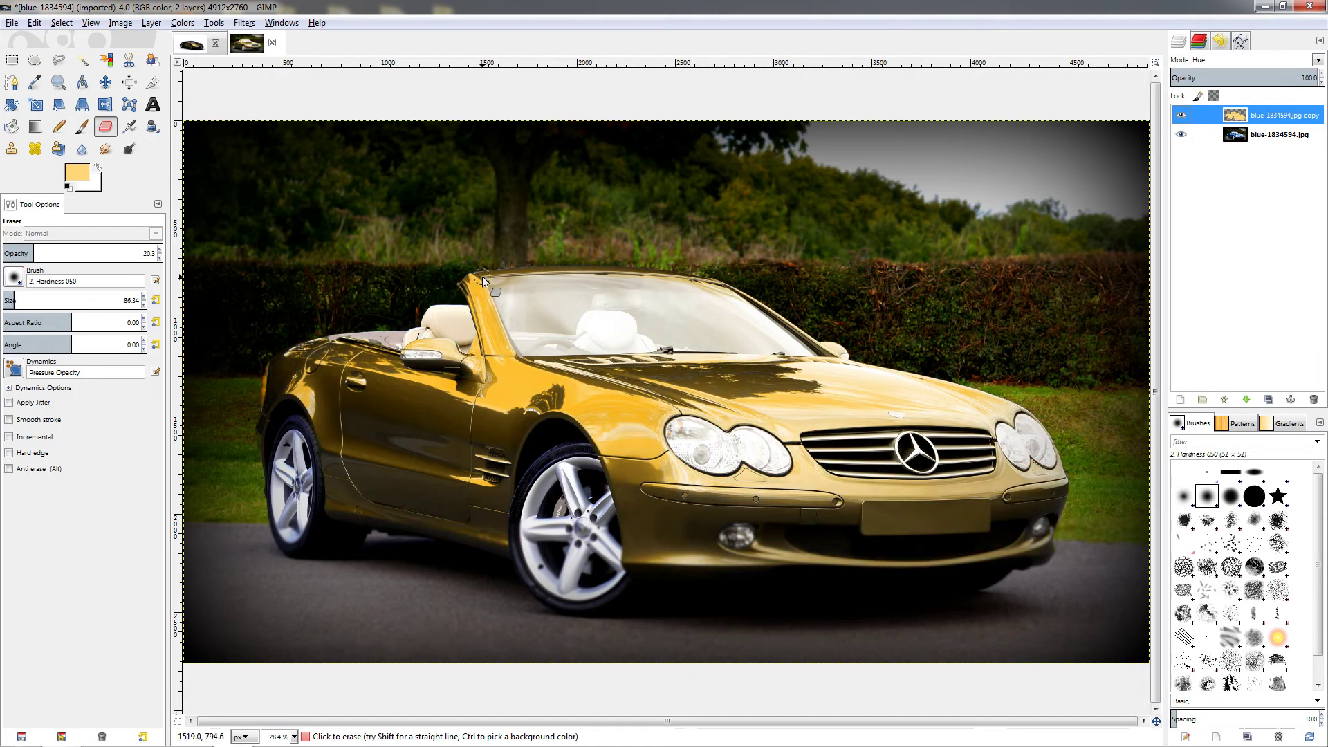